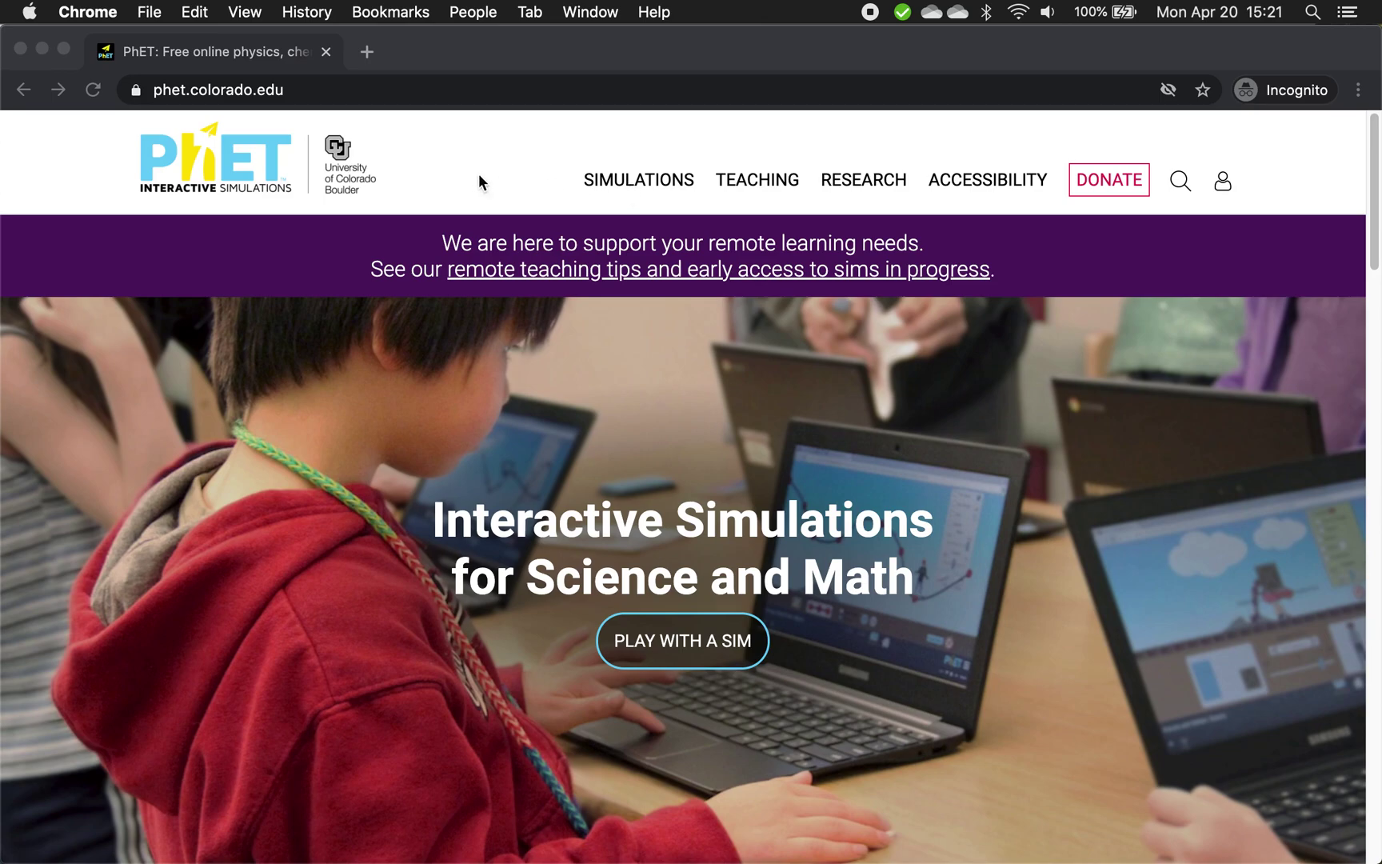
Step: Filter the simulations to Physics › Light & Radiation, then scroll down the list and back to the top
{"action": "left_click", "coordinate": [640, 184]}
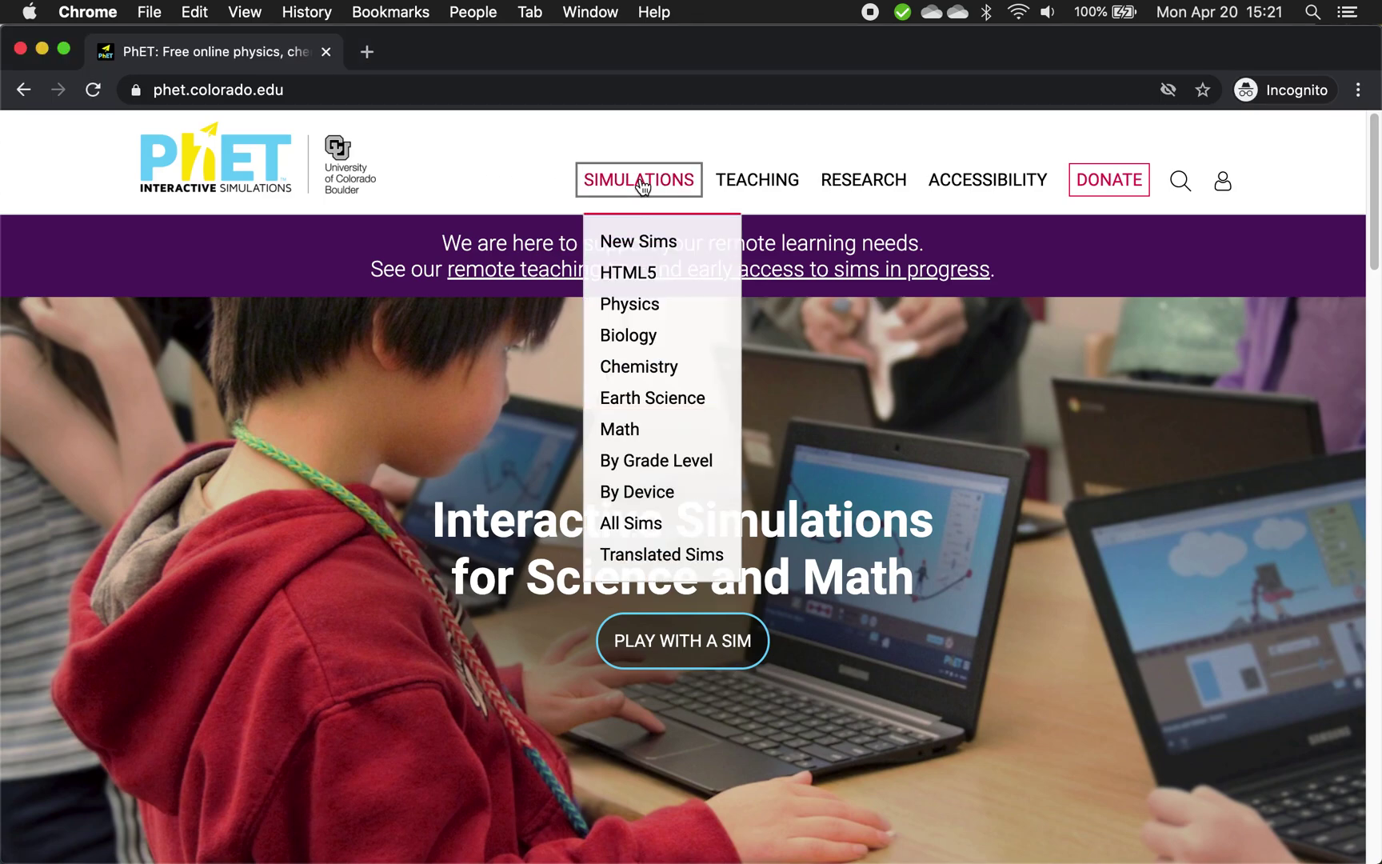
{"action": "left_click", "coordinate": [633, 306]}
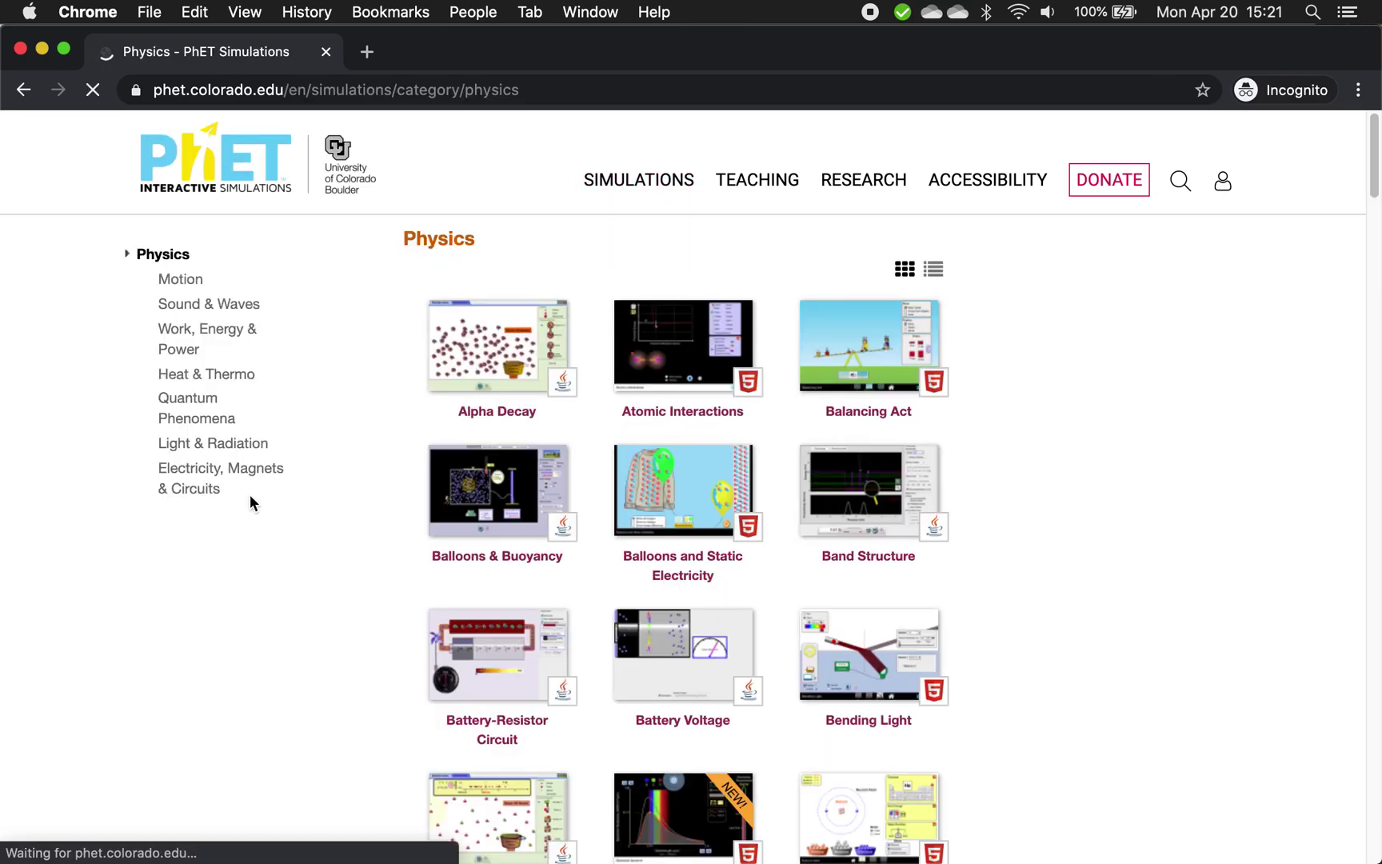
{"action": "left_click", "coordinate": [210, 445]}
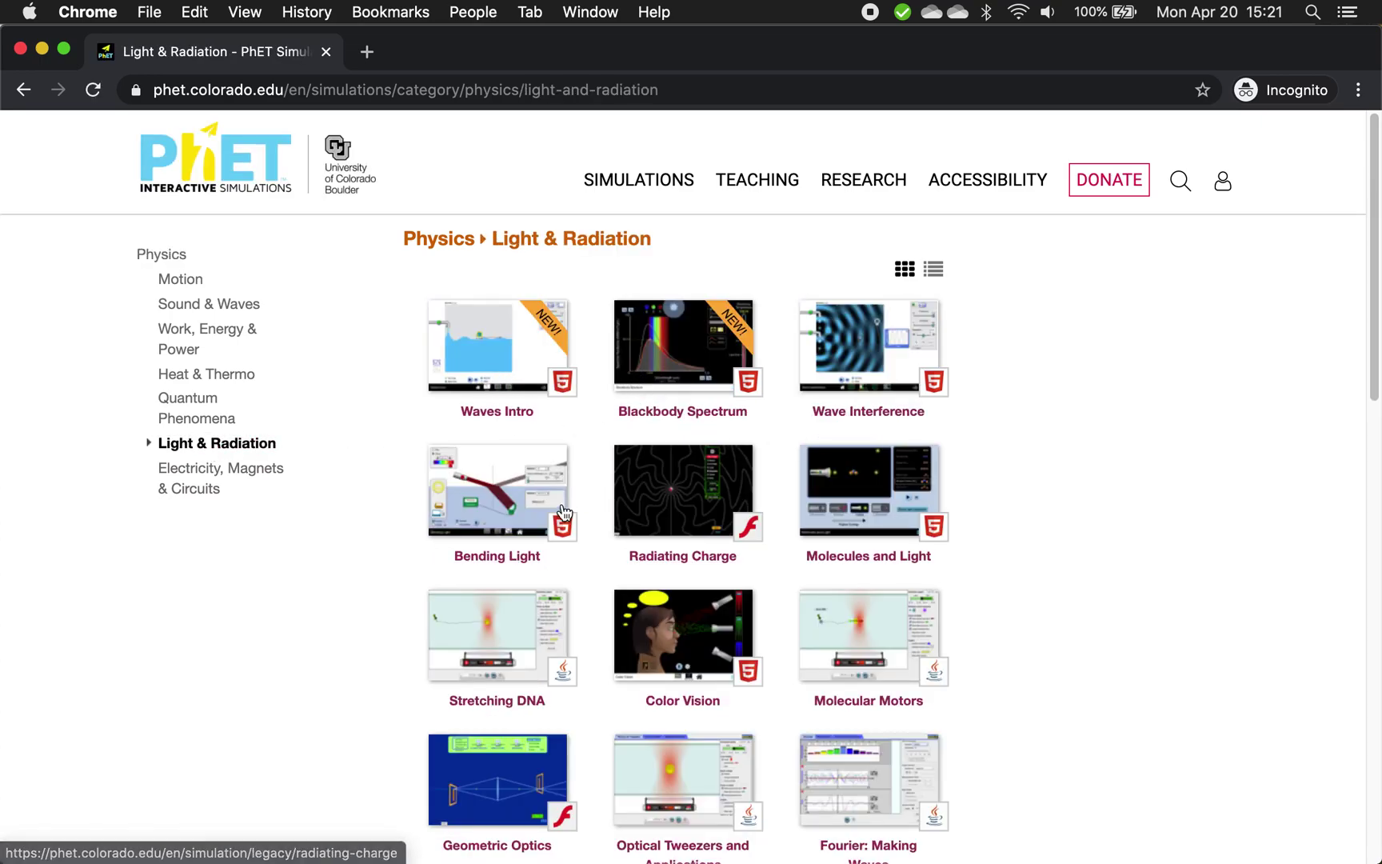
{"action": "scroll", "coordinate": [1065, 636], "scroll_direction": "down", "scroll_amount": 1}
{"action": "scroll", "coordinate": [1064, 629], "scroll_direction": "down", "scroll_amount": 10}
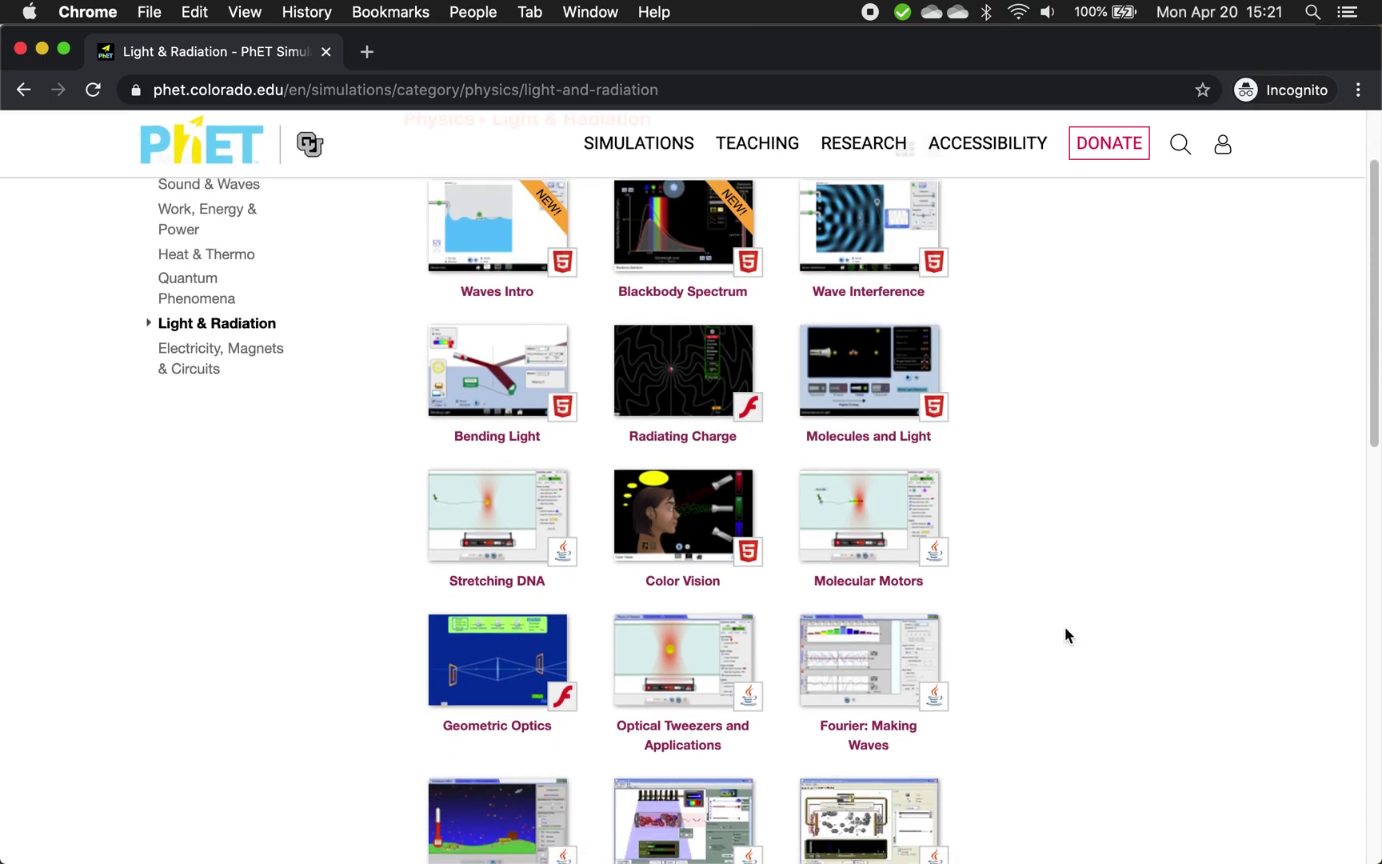
{"action": "scroll", "coordinate": [1065, 628], "scroll_direction": "down", "scroll_amount": 8}
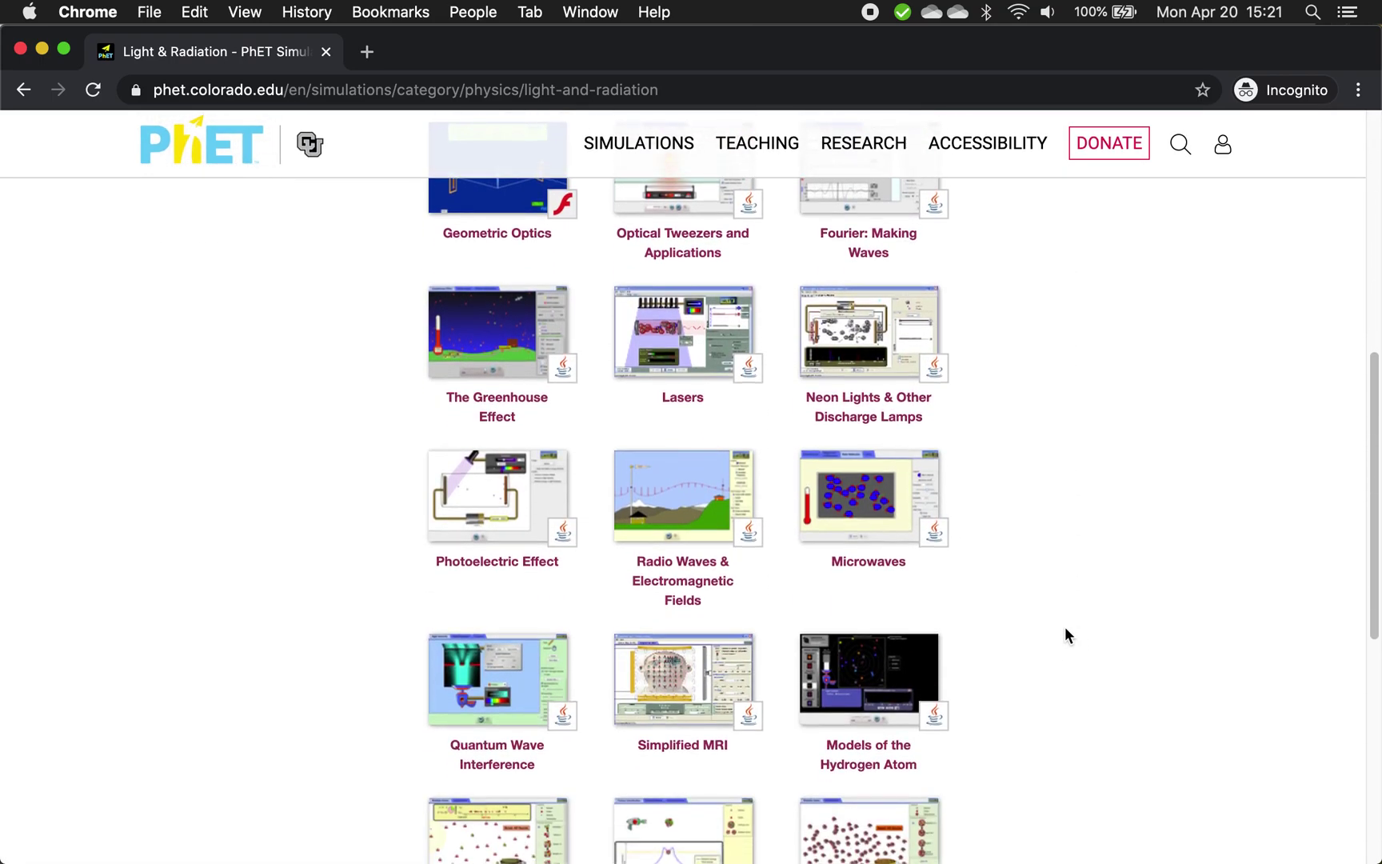
{"action": "scroll", "coordinate": [1065, 636], "scroll_direction": "up", "scroll_amount": 15}
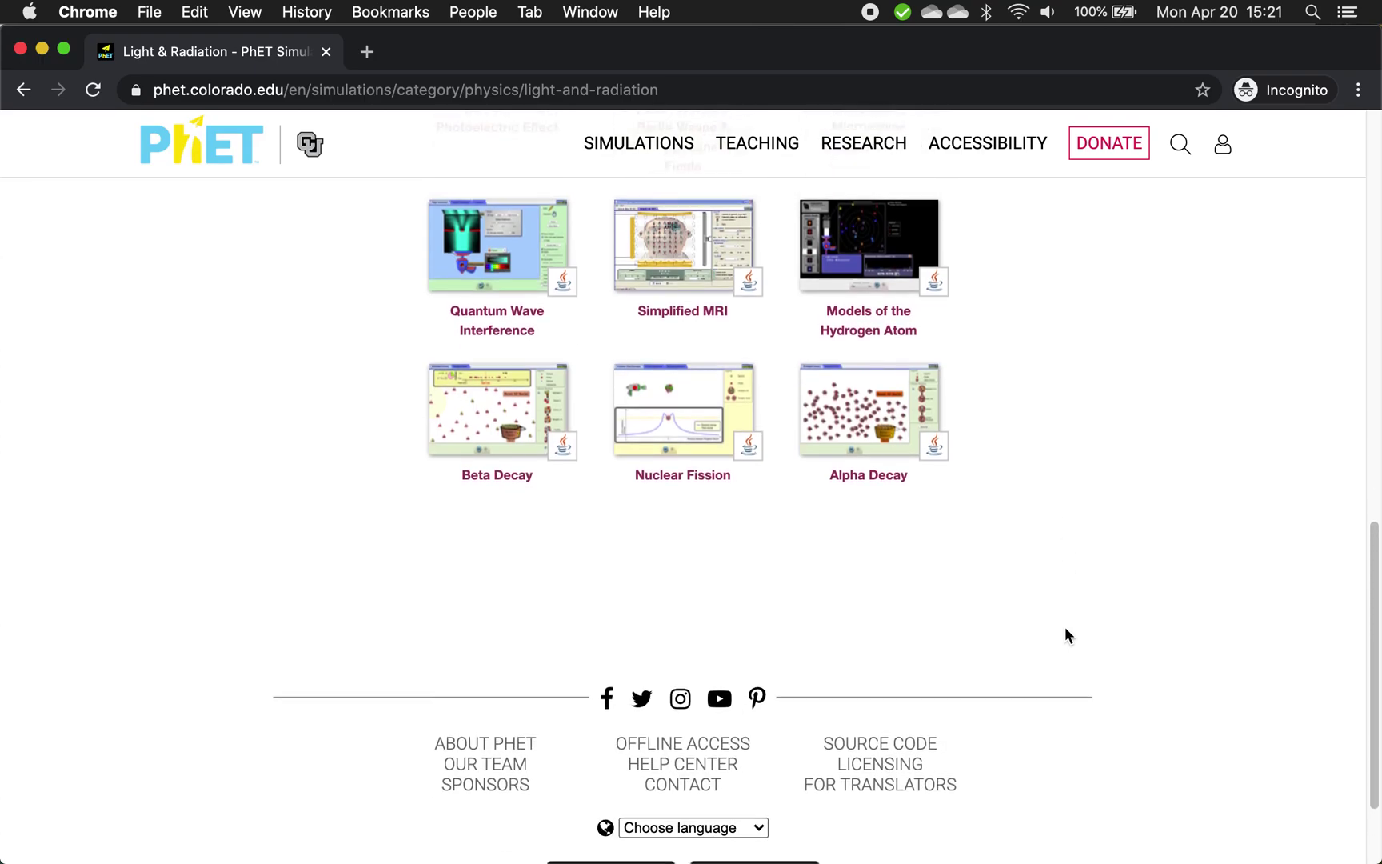
{"action": "scroll", "coordinate": [1065, 628], "scroll_direction": "up", "scroll_amount": 5}
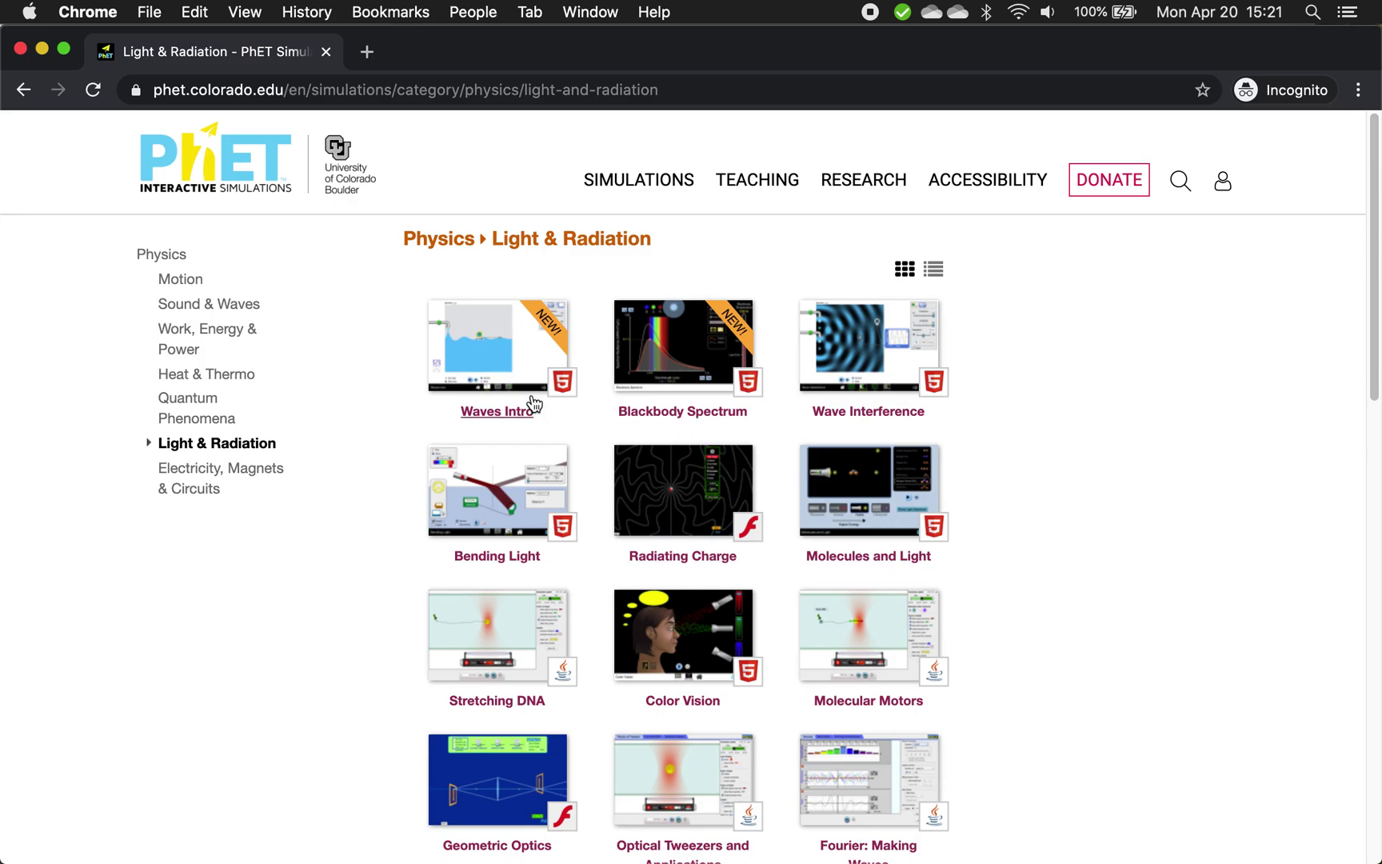
Step: Launch Bending Light, preview the More Tools and Prisms screens, and enter the Intro screen
{"action": "left_click", "coordinate": [506, 561]}
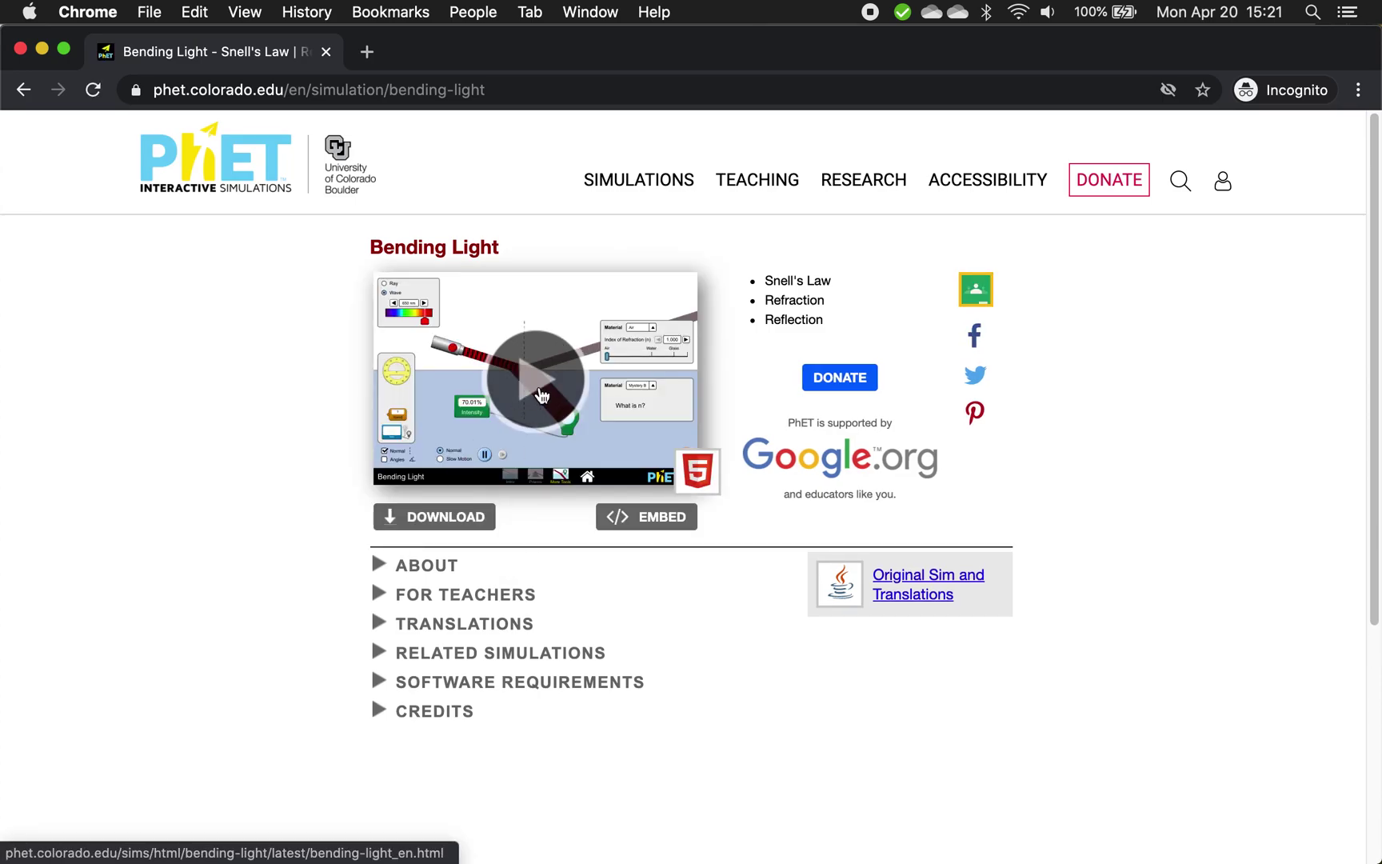
{"action": "left_click", "coordinate": [541, 396]}
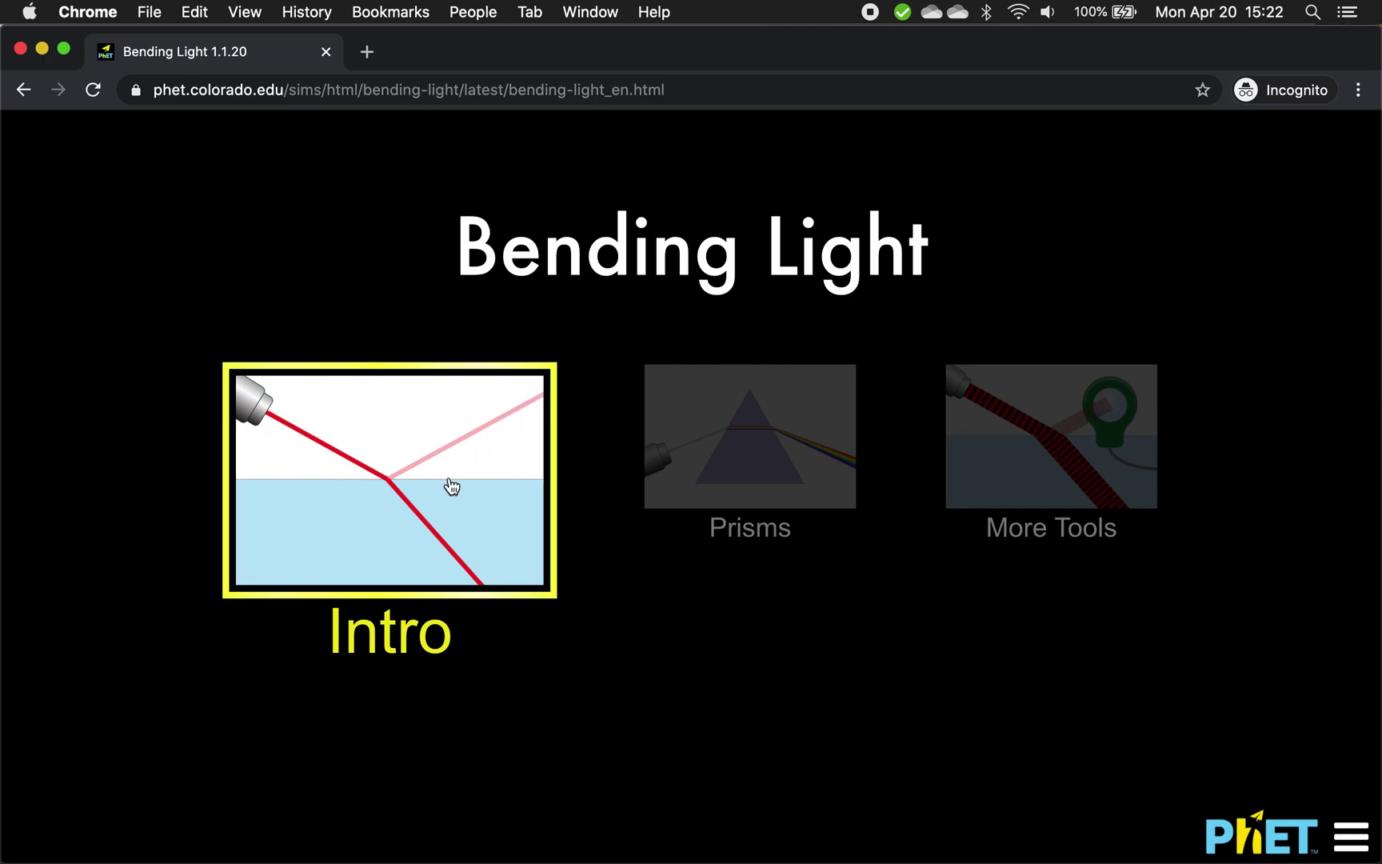
{"action": "left_click", "coordinate": [1114, 467]}
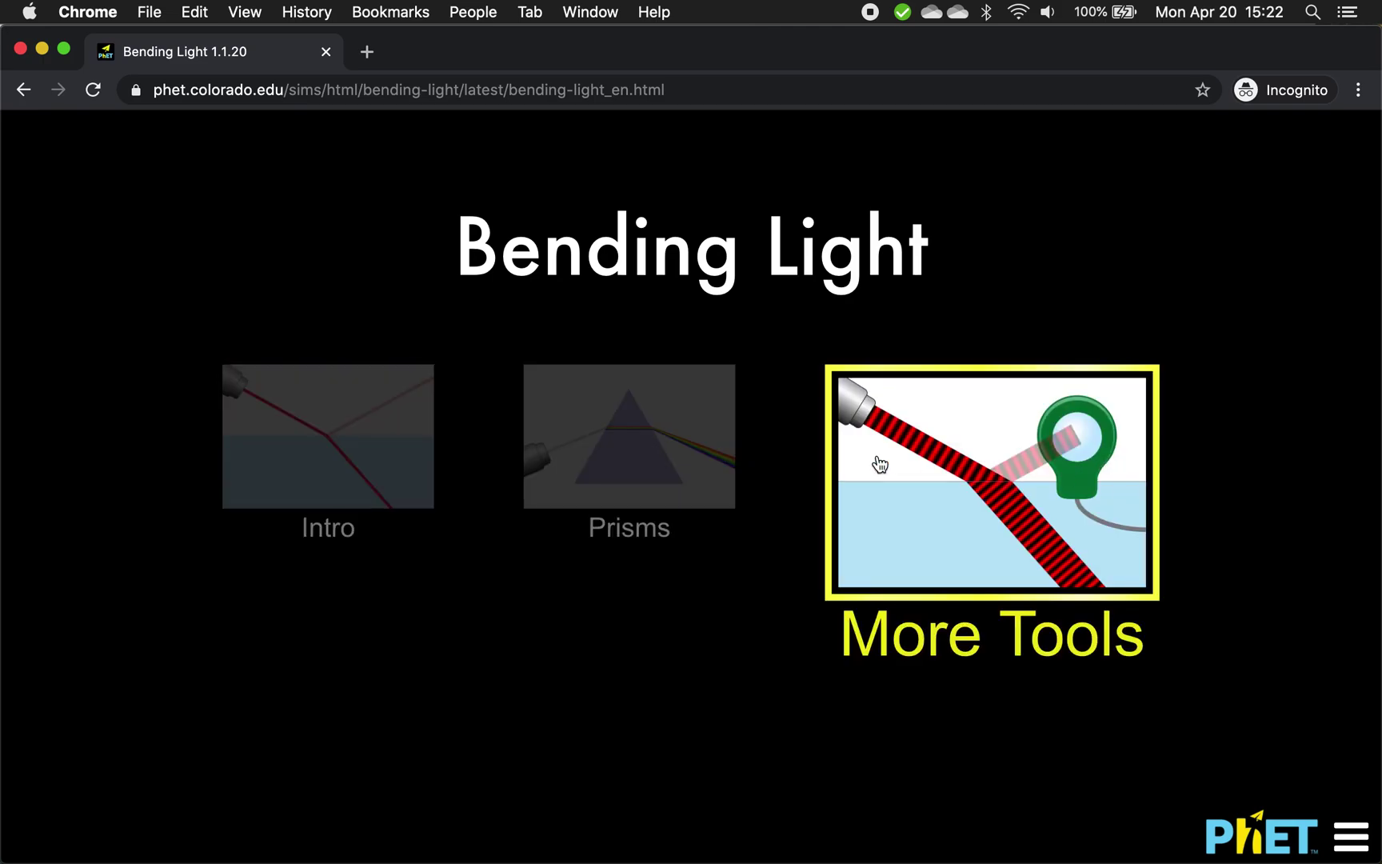
{"action": "left_click", "coordinate": [552, 441]}
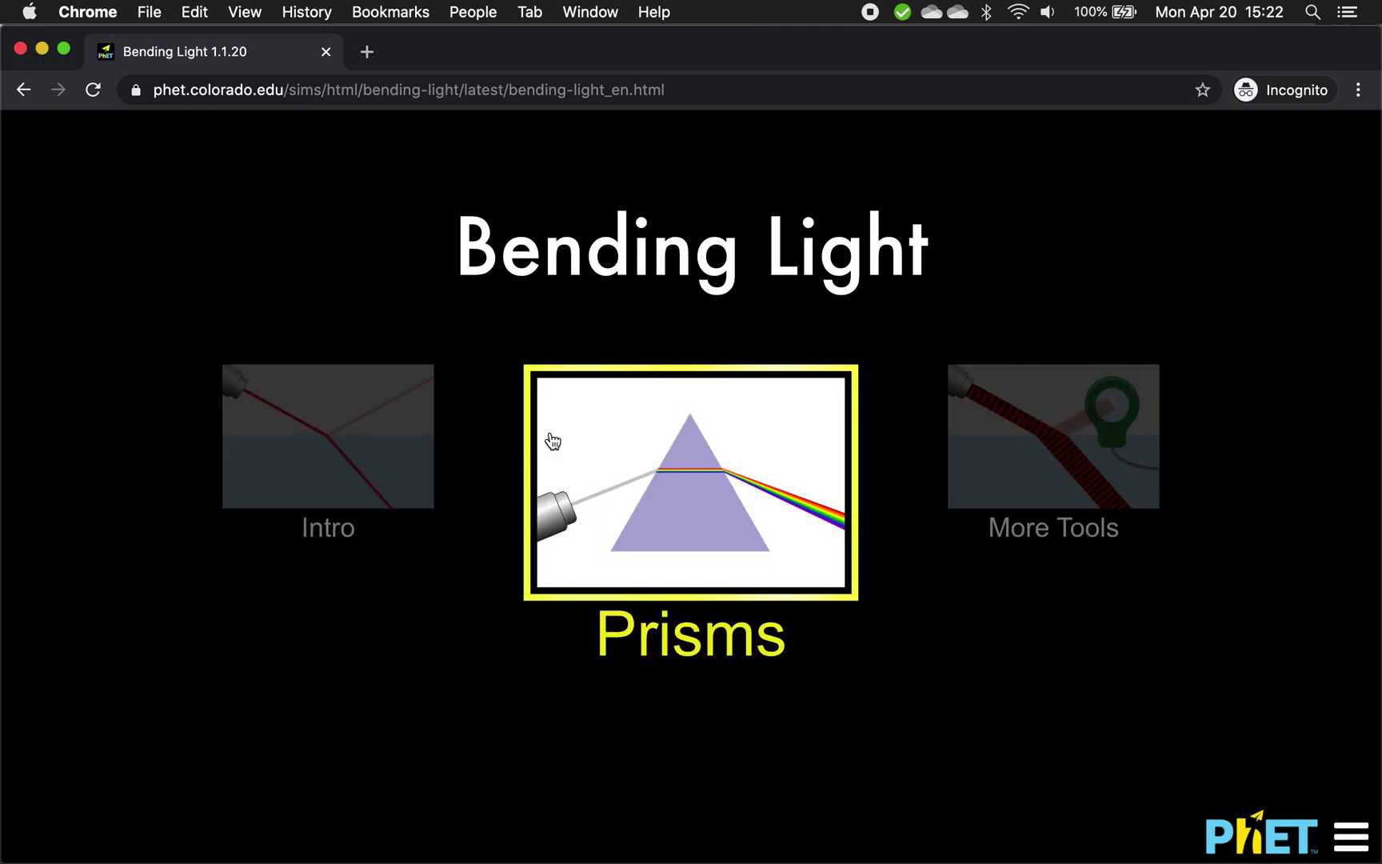
{"action": "left_click", "coordinate": [425, 453]}
{"action": "left_click", "coordinate": [424, 452]}
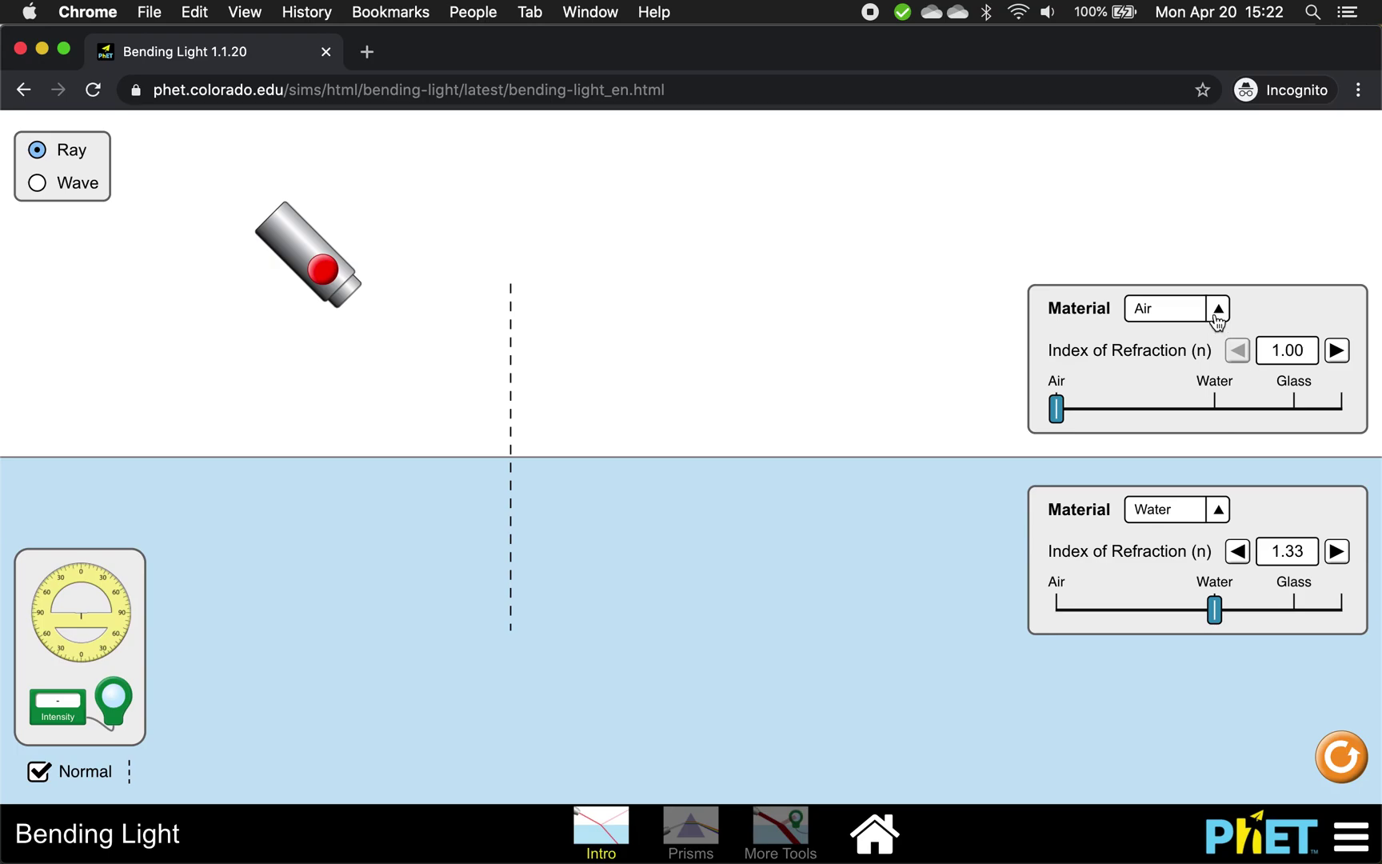
{"action": "left_click", "coordinate": [1218, 511]}
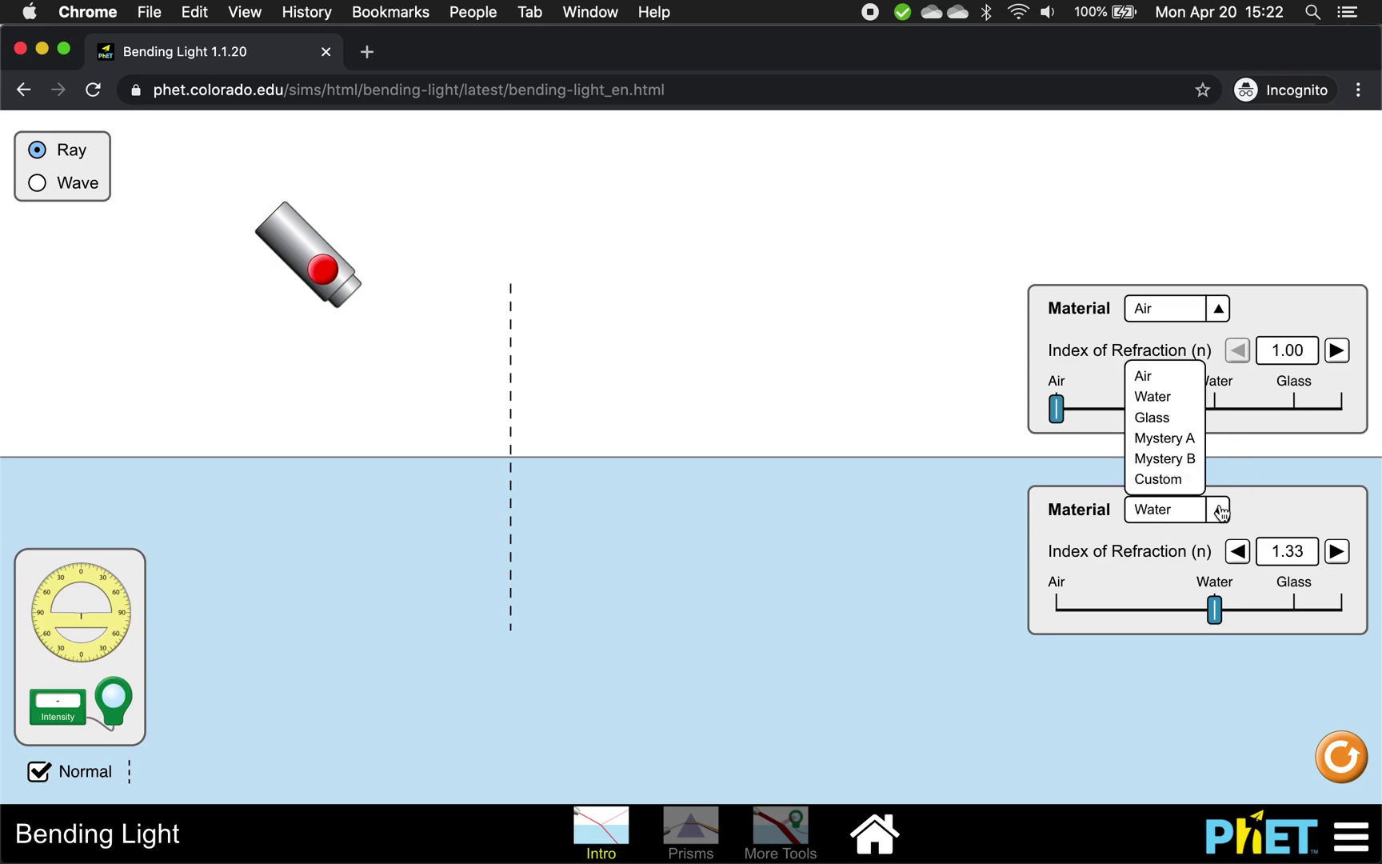
{"action": "left_click", "coordinate": [1186, 419]}
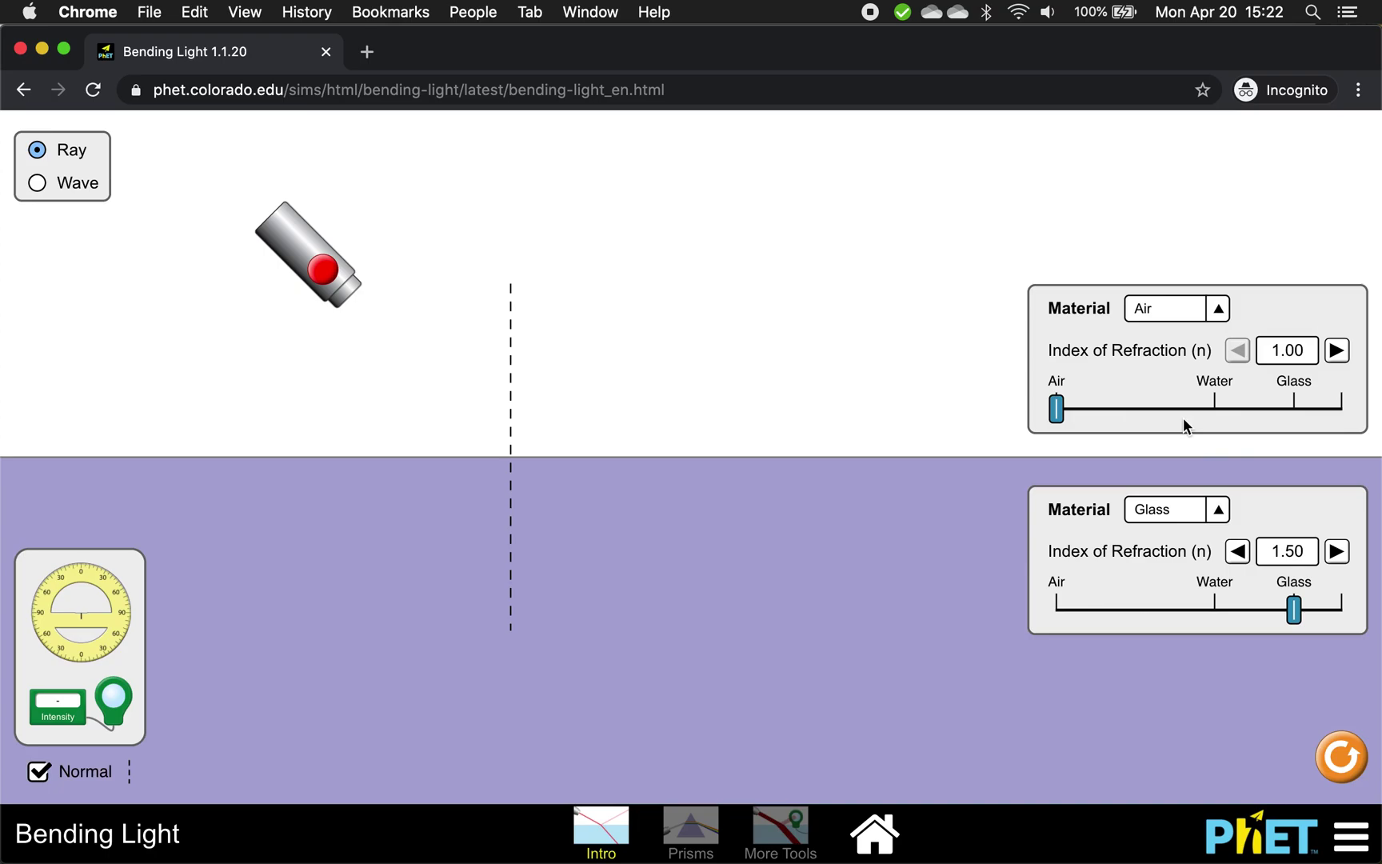
{"action": "left_click", "coordinate": [1219, 511]}
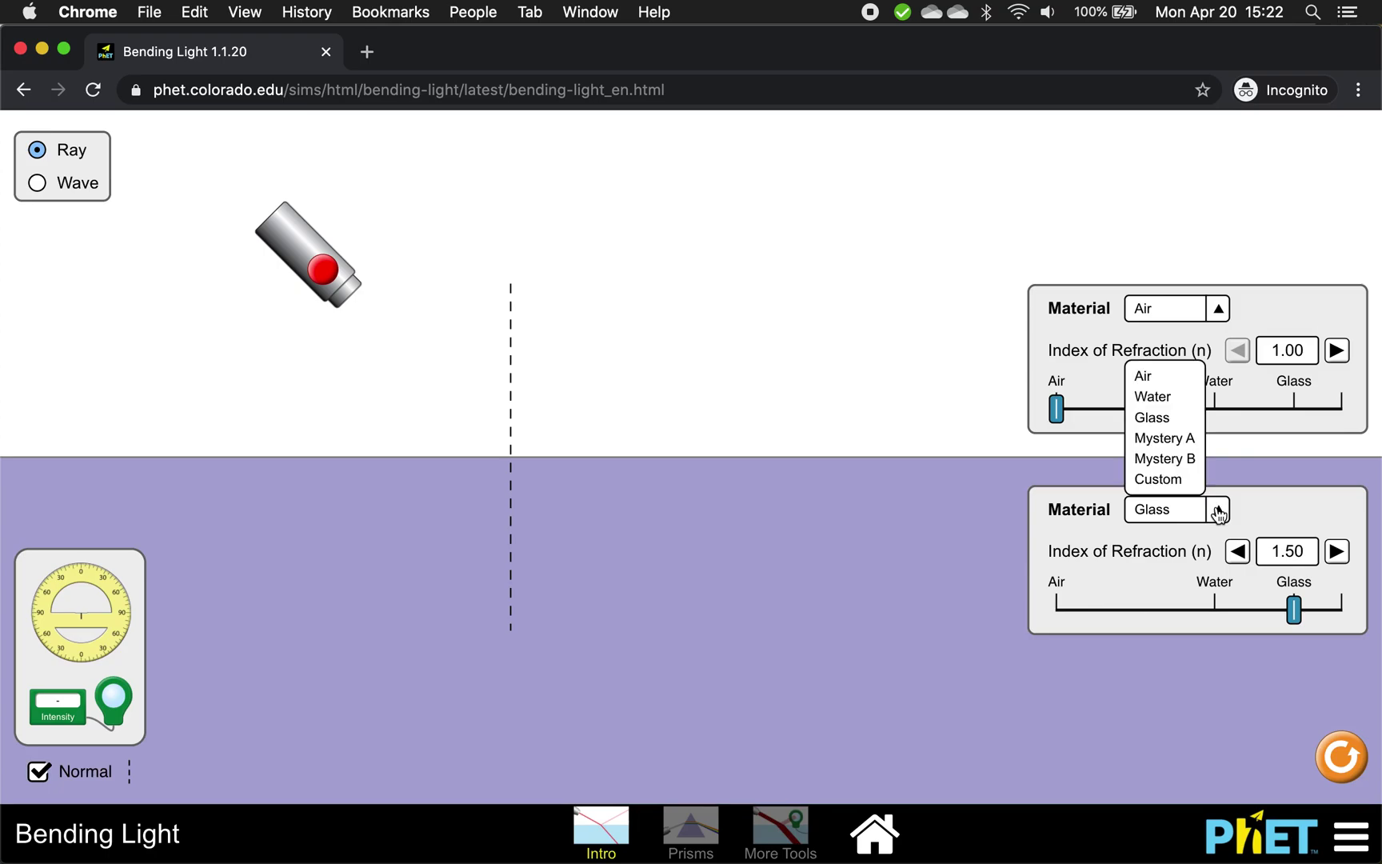
{"action": "left_click", "coordinate": [1189, 400]}
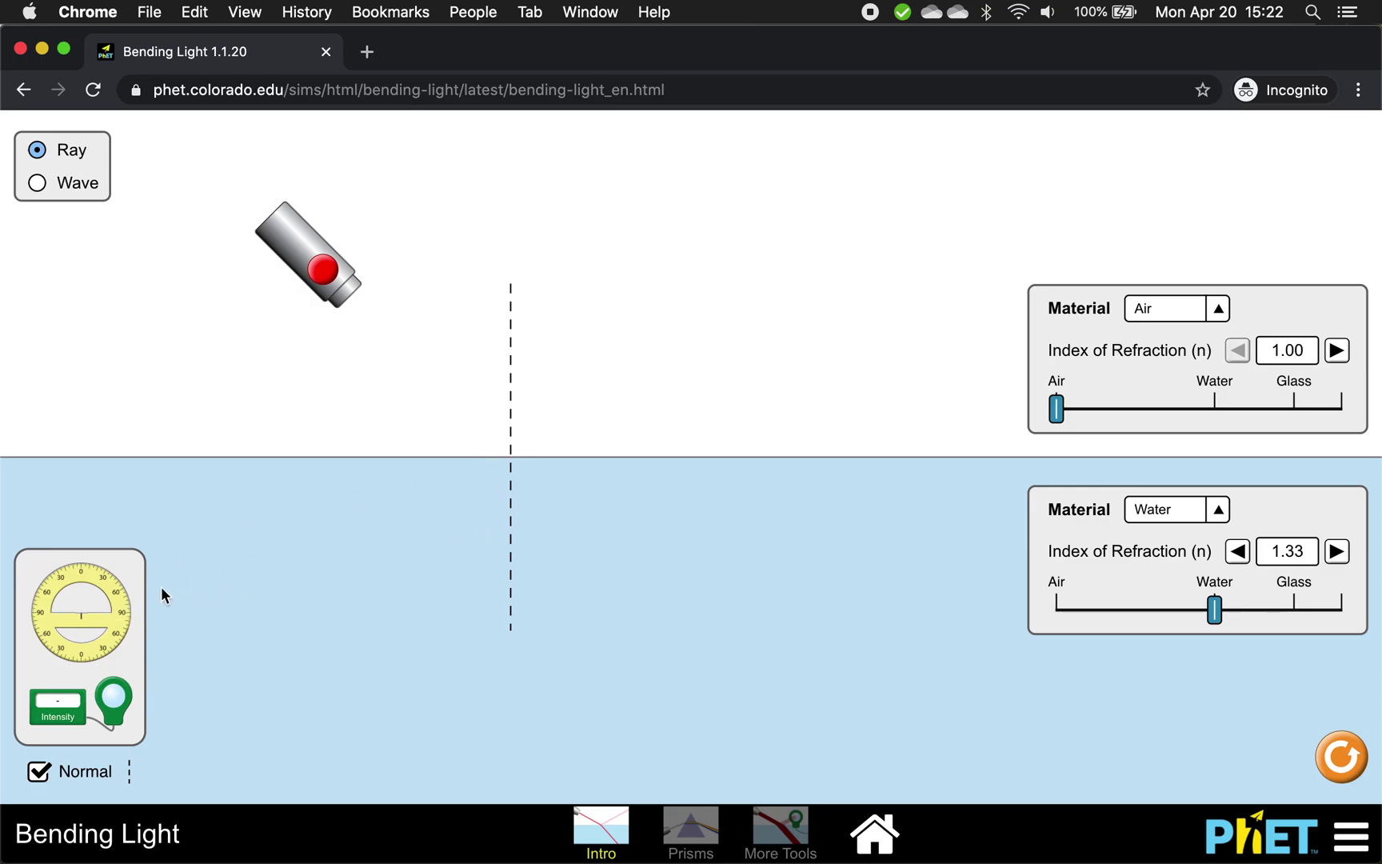
{"action": "left_click_drag", "start_coordinate": [114, 613], "coordinate": [513, 467]}
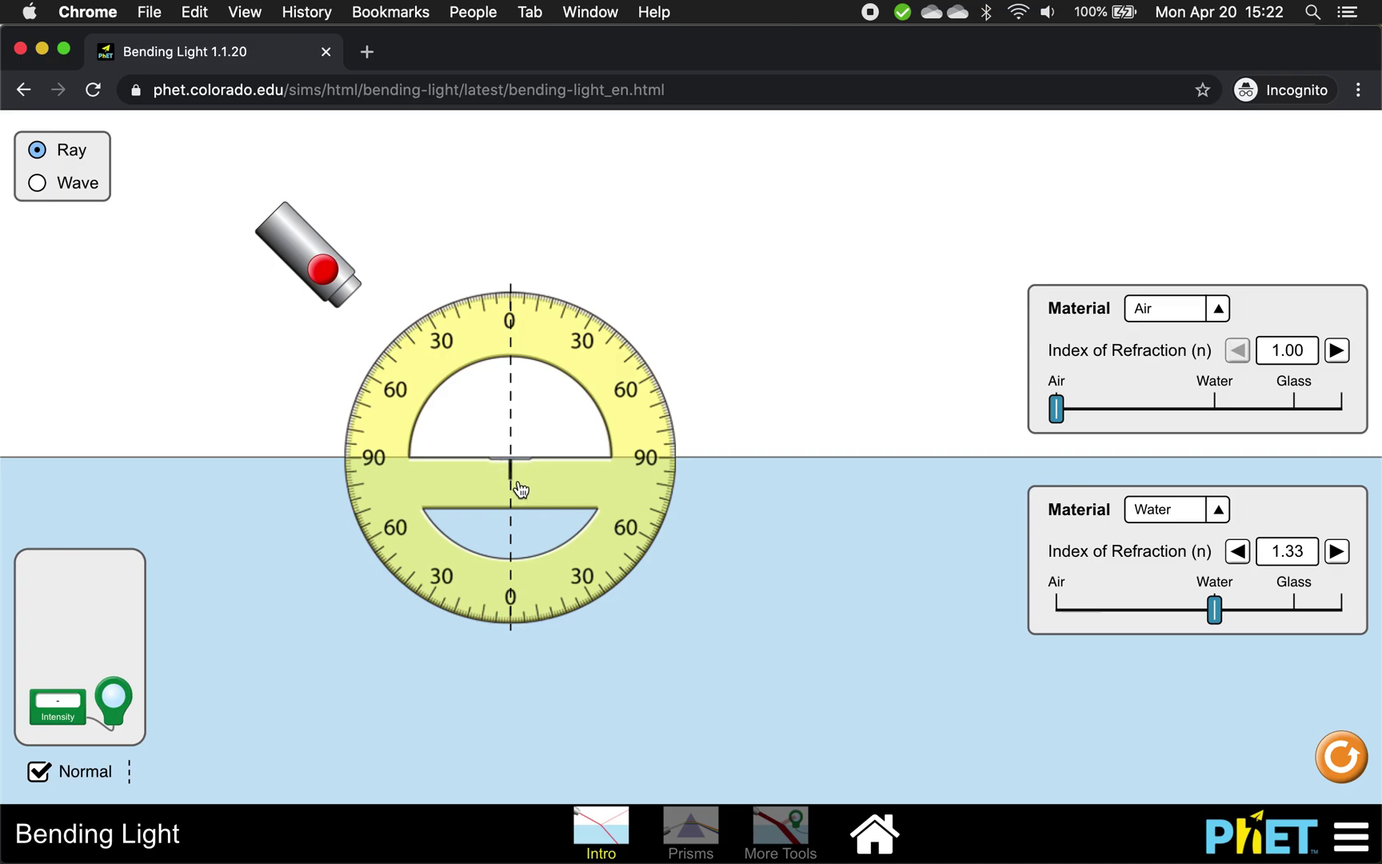
{"action": "left_click", "coordinate": [83, 193]}
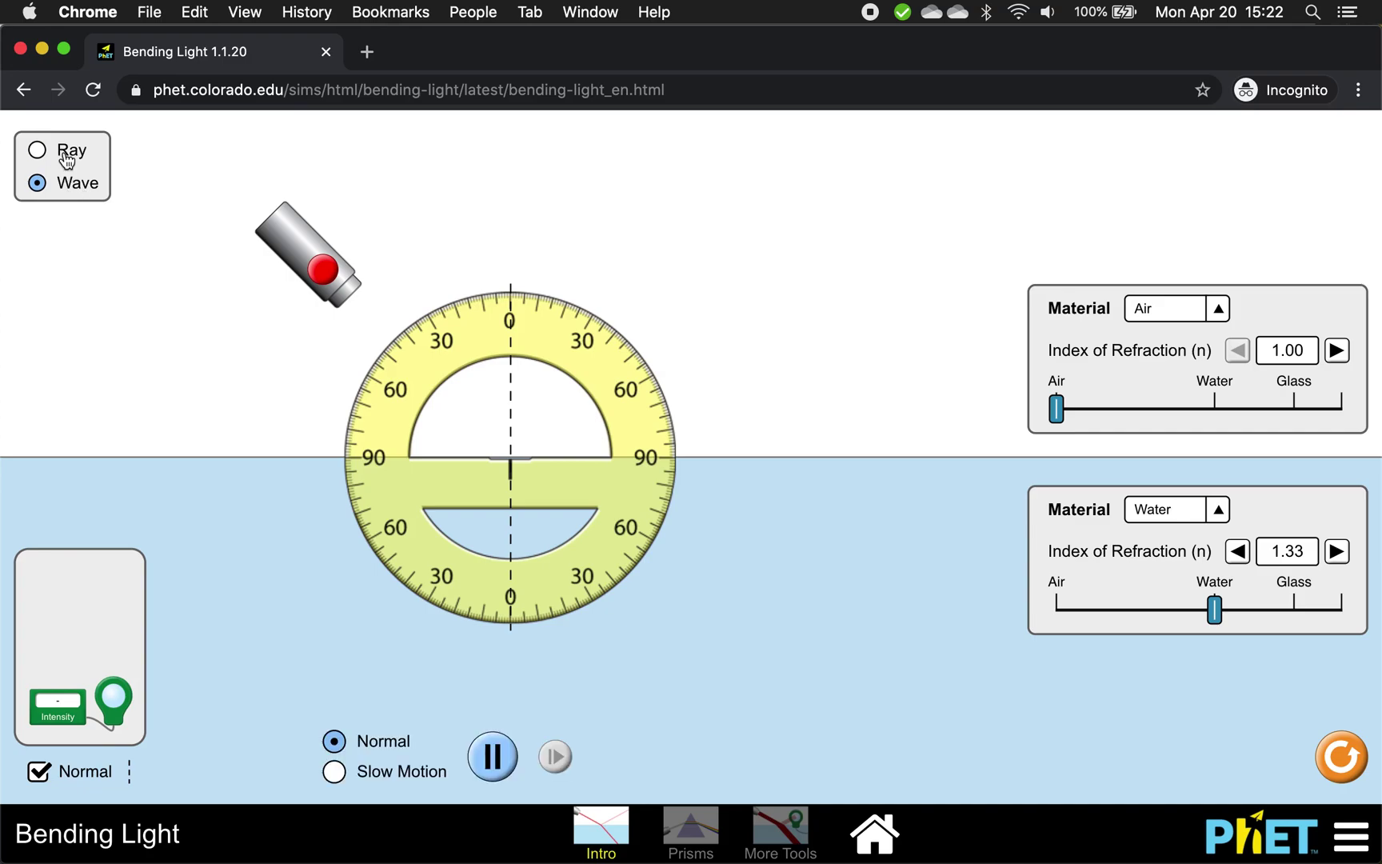
{"action": "left_click", "coordinate": [67, 156]}
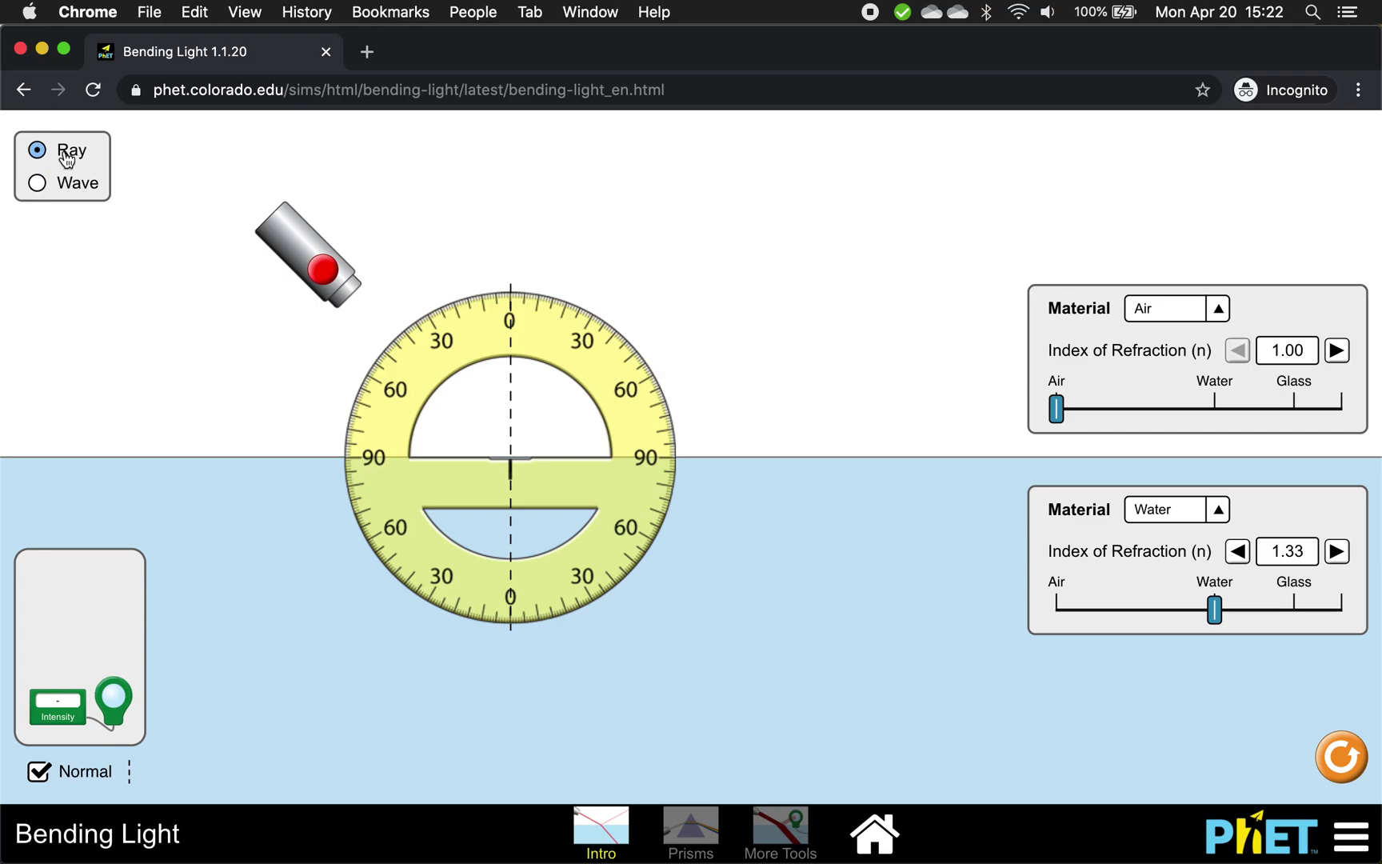
Step: Swing the laser slightly around the protractor centre and switch on its red beam
{"action": "mouse_move", "coordinate": [293, 236]}
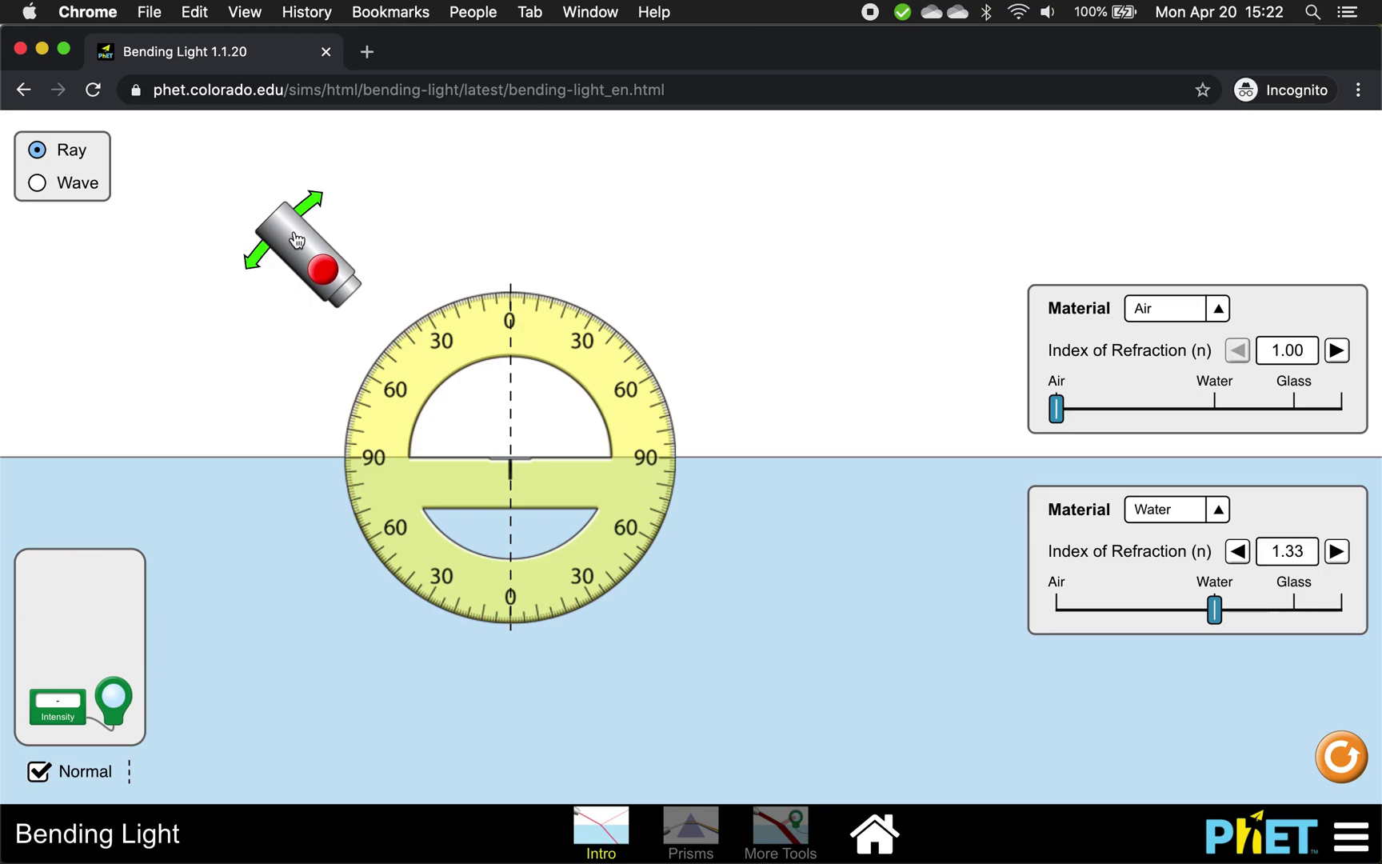
{"action": "mouse_move", "coordinate": [296, 238]}
{"action": "left_mouse_down"}
{"action": "mouse_move", "coordinate": [300, 276]}
{"action": "mouse_move", "coordinate": [432, 204]}
{"action": "mouse_move", "coordinate": [356, 196]}
{"action": "mouse_move", "coordinate": [244, 306]}
{"action": "mouse_move", "coordinate": [344, 204]}
{"action": "mouse_move", "coordinate": [369, 209]}
{"action": "mouse_move", "coordinate": [298, 256]}
{"action": "left_mouse_up"}
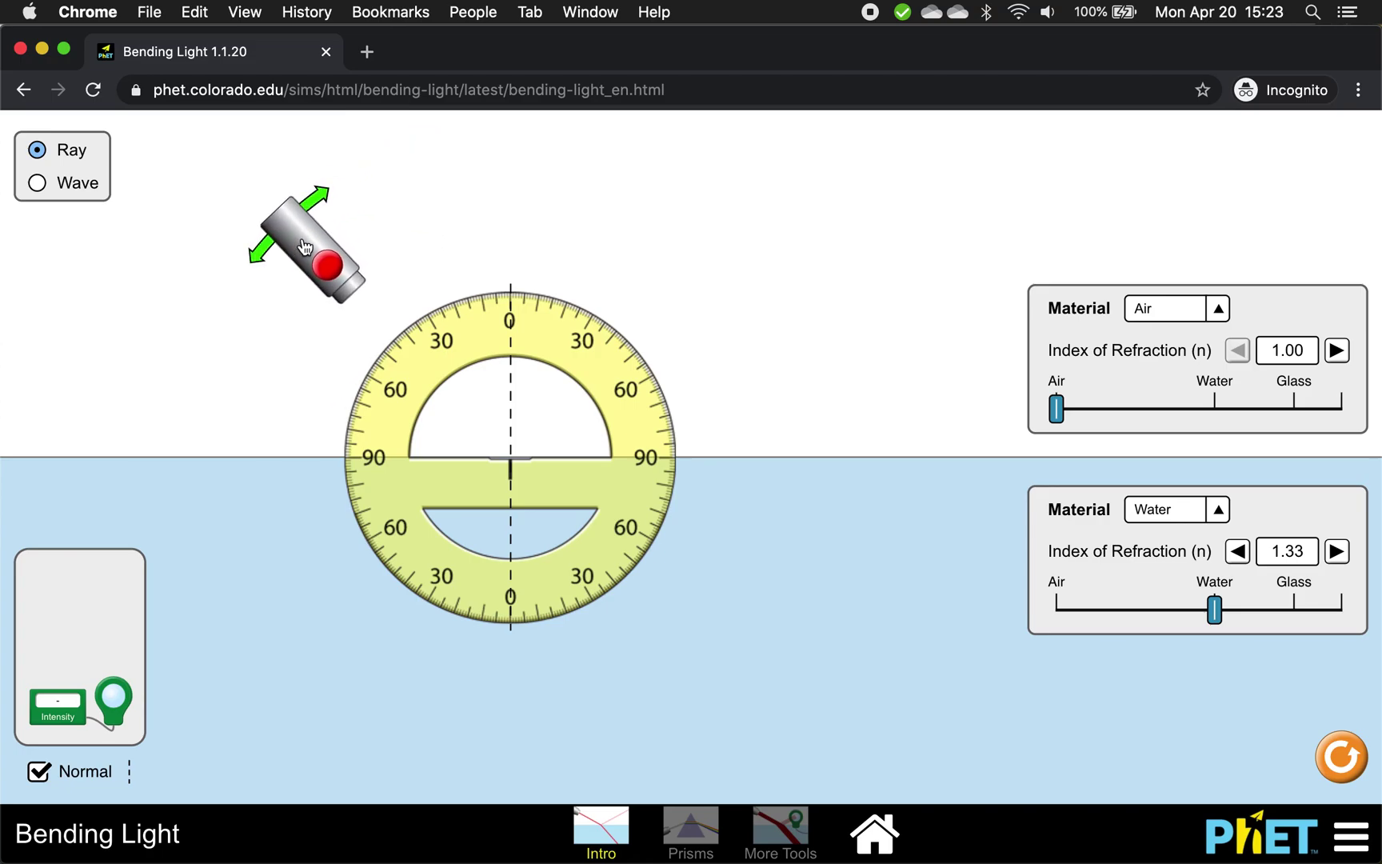
{"action": "left_click", "coordinate": [326, 269]}
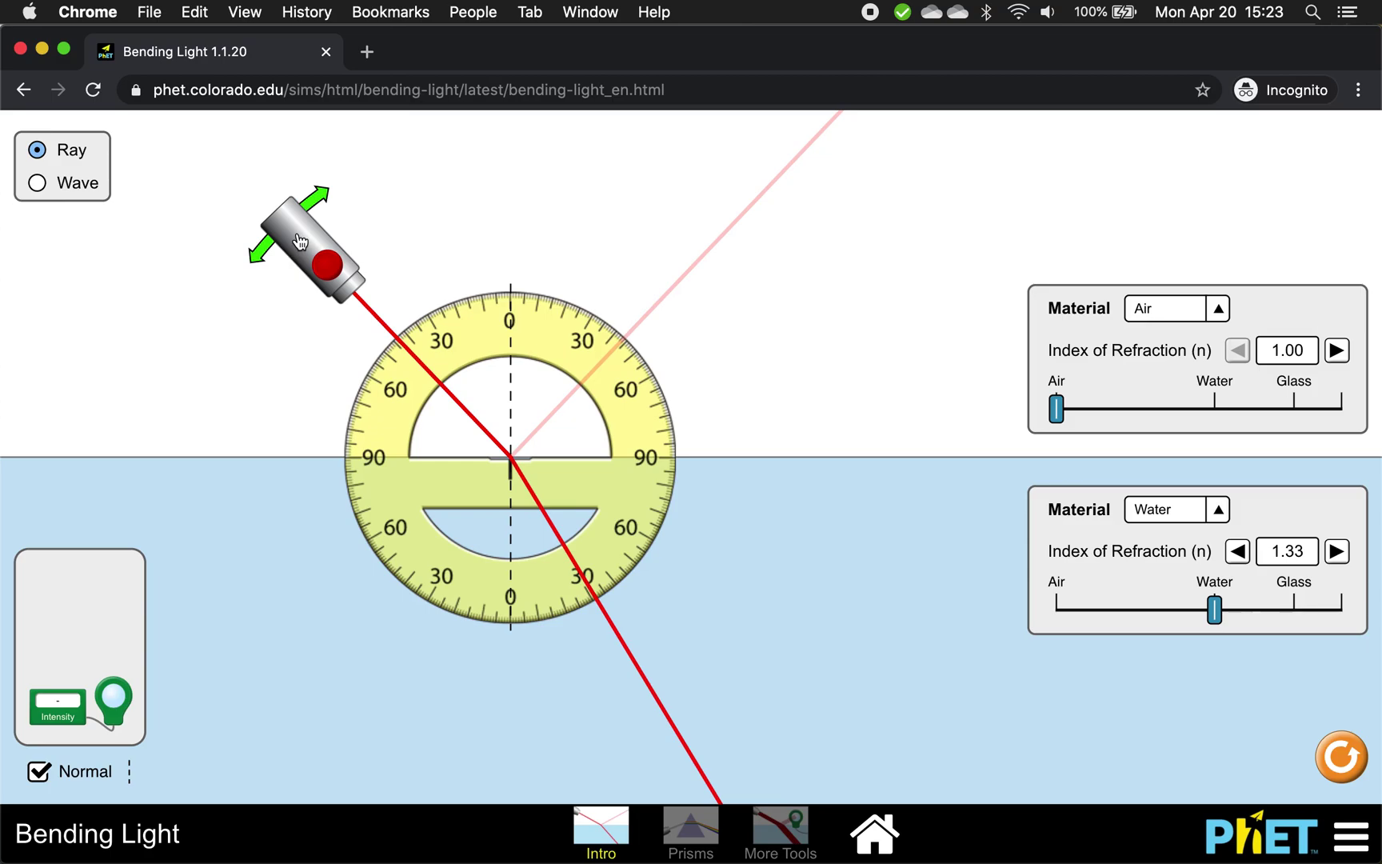
Step: Rotate the laser to point straight down the normal, then tilt it a few degrees off and back
{"action": "left_click_drag", "start_coordinate": [300, 241], "coordinate": [515, 189]}
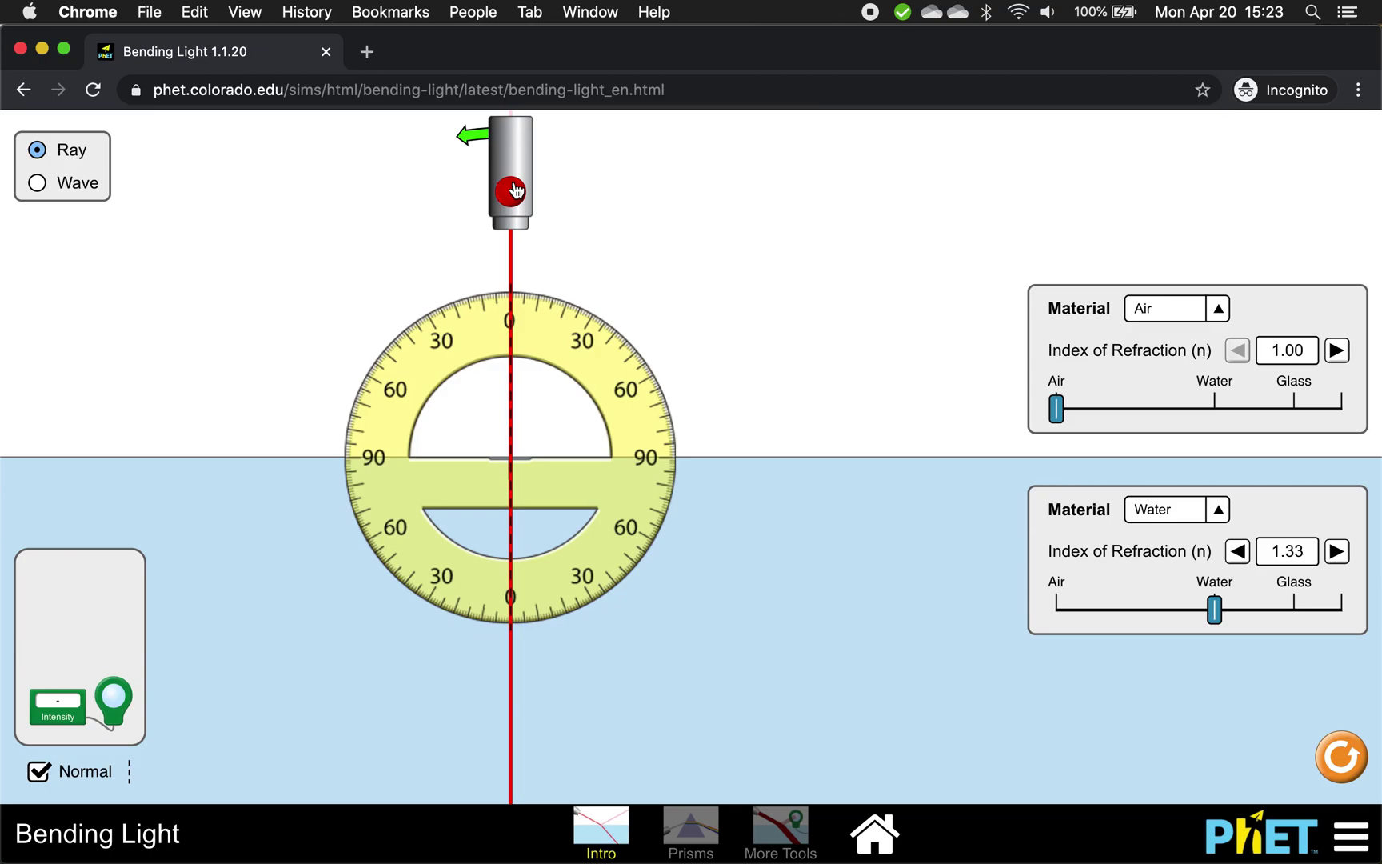
{"action": "left_click_drag", "start_coordinate": [516, 190], "coordinate": [491, 189]}
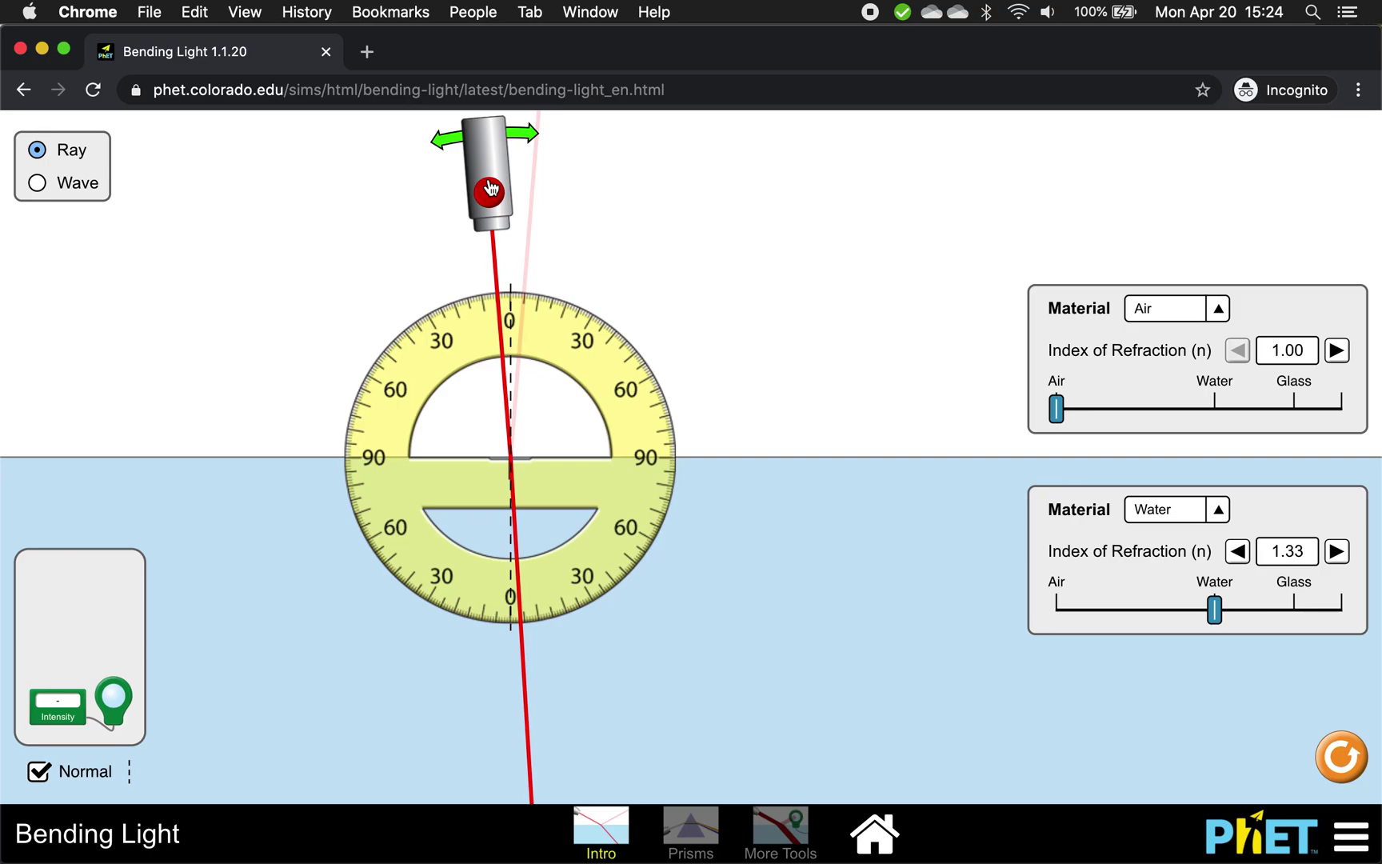
{"action": "left_click_drag", "start_coordinate": [491, 189], "coordinate": [466, 187]}
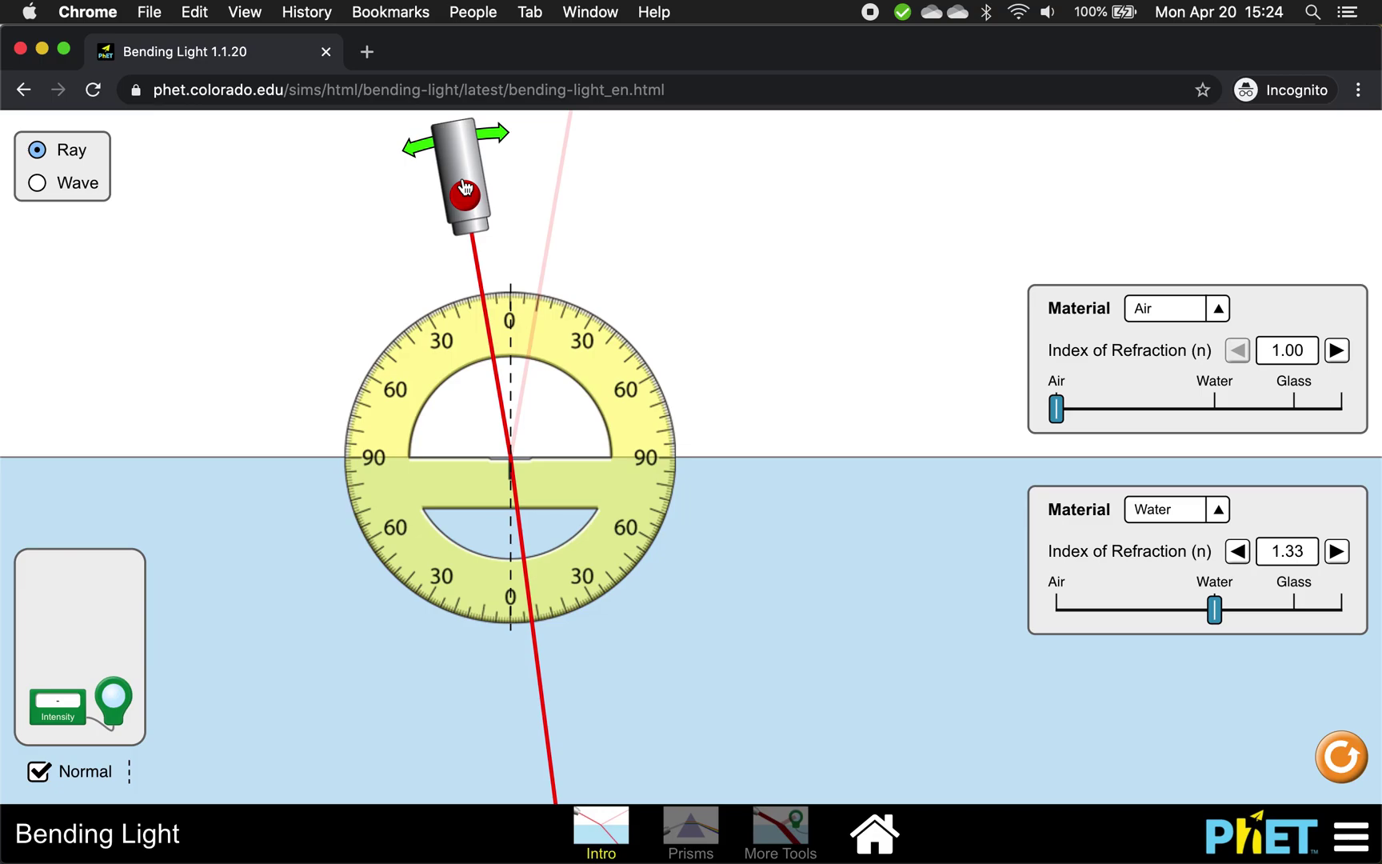
{"action": "left_click_drag", "start_coordinate": [462, 187], "coordinate": [490, 188]}
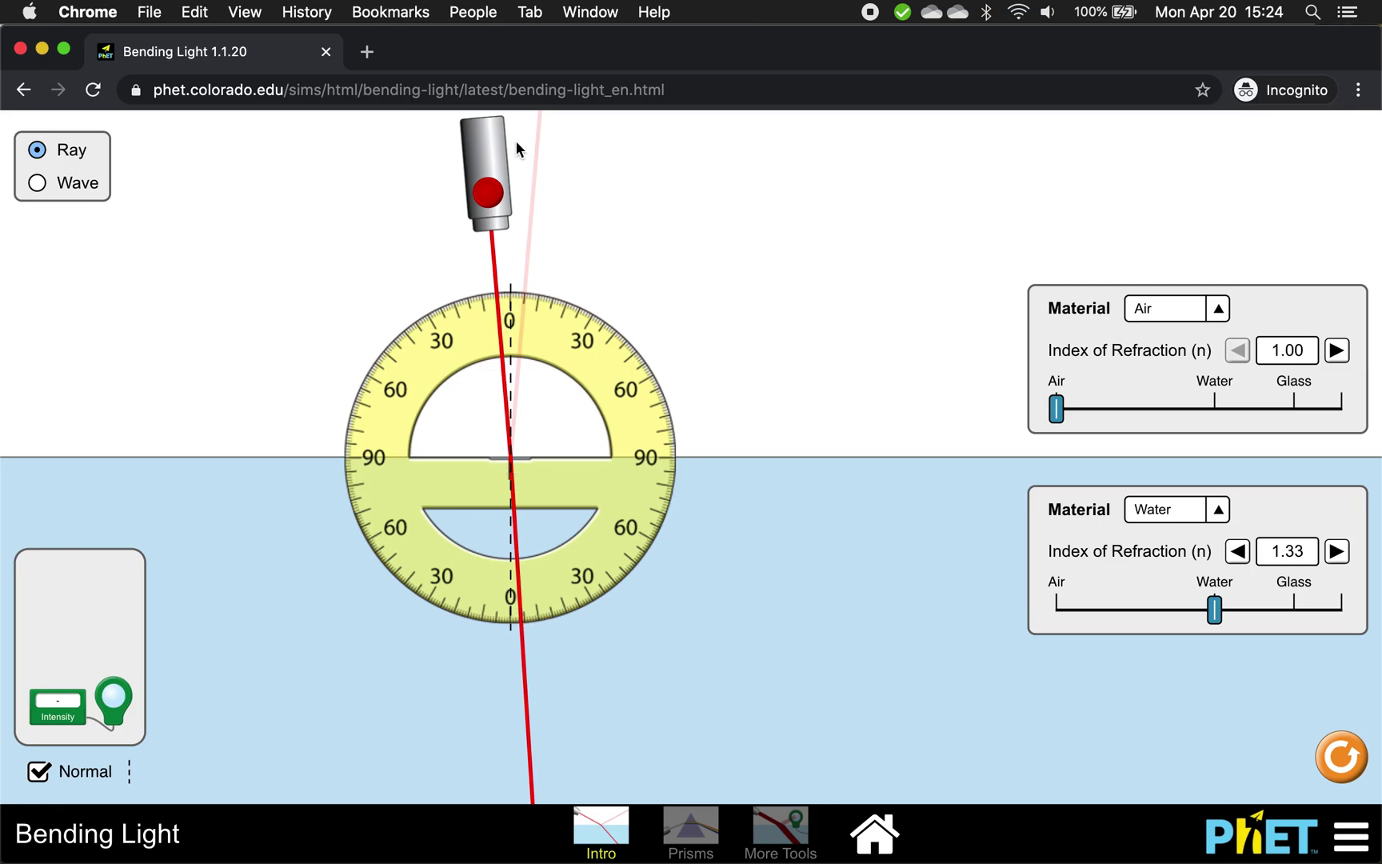
Step: Sweep the laser through several incidence angles to near horizontal, ending about 10° from the normal
{"action": "mouse_move", "coordinate": [496, 144]}
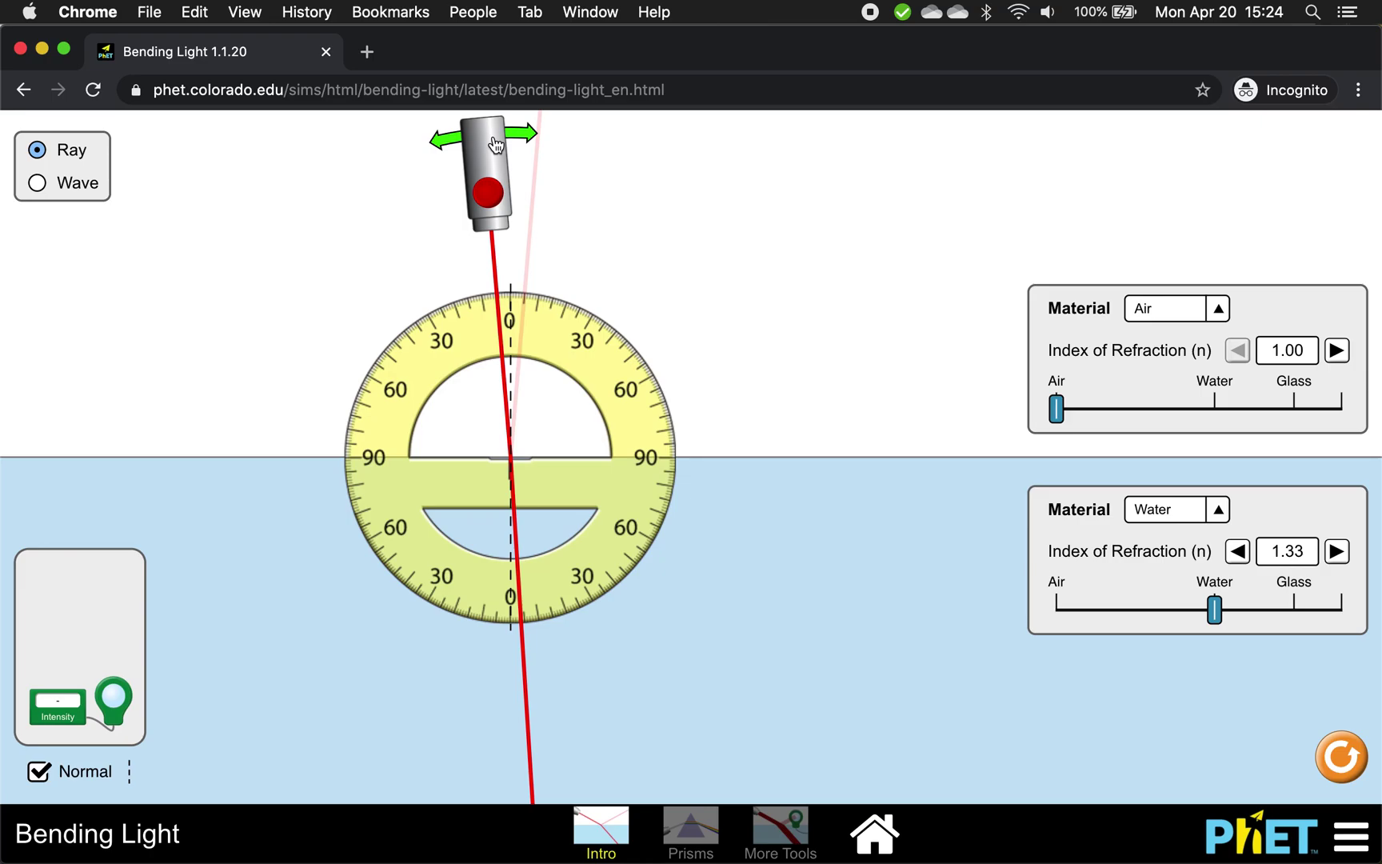
{"action": "left_click_drag", "start_coordinate": [496, 144], "coordinate": [459, 142]}
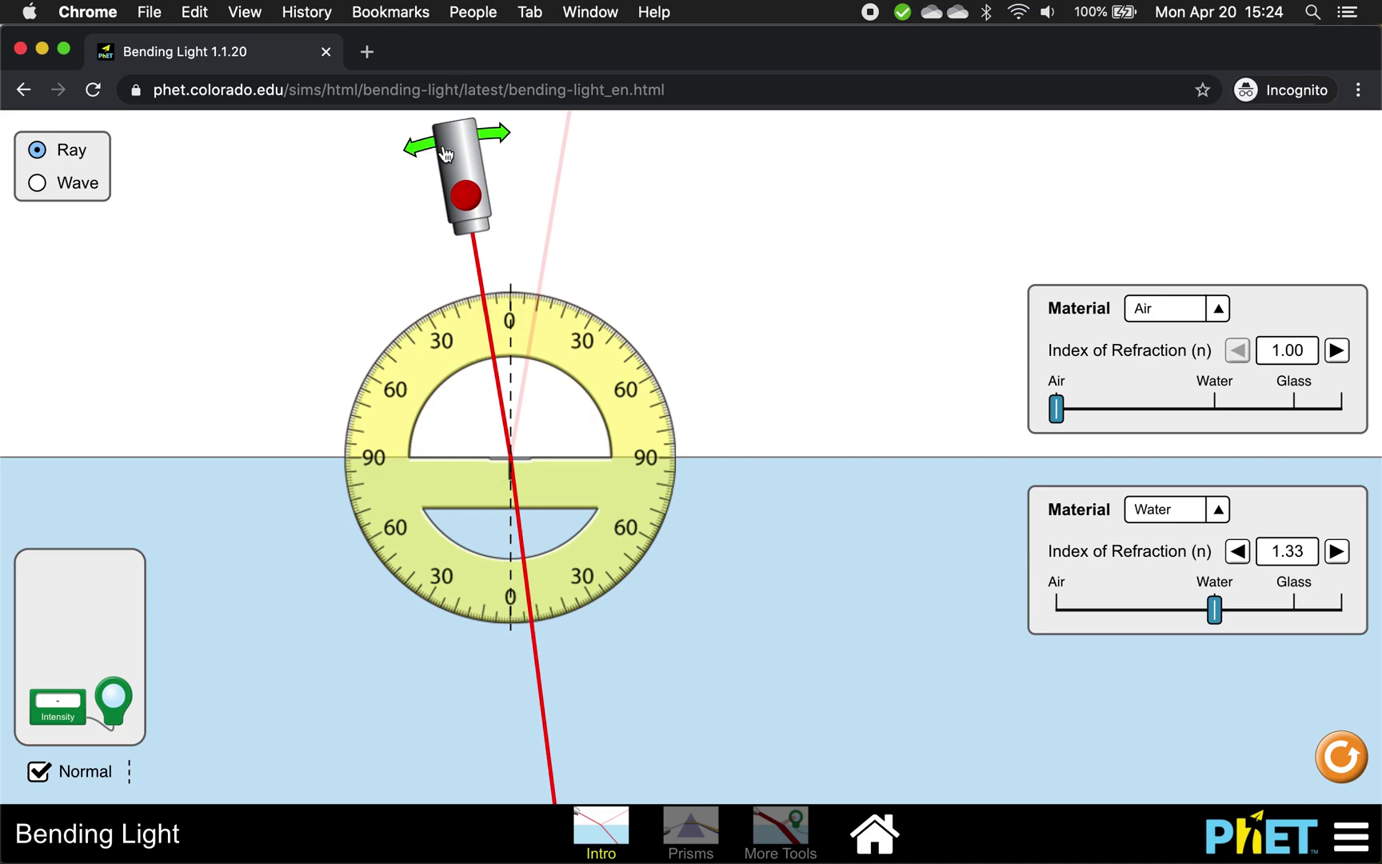
{"action": "left_click_drag", "start_coordinate": [447, 154], "coordinate": [436, 156]}
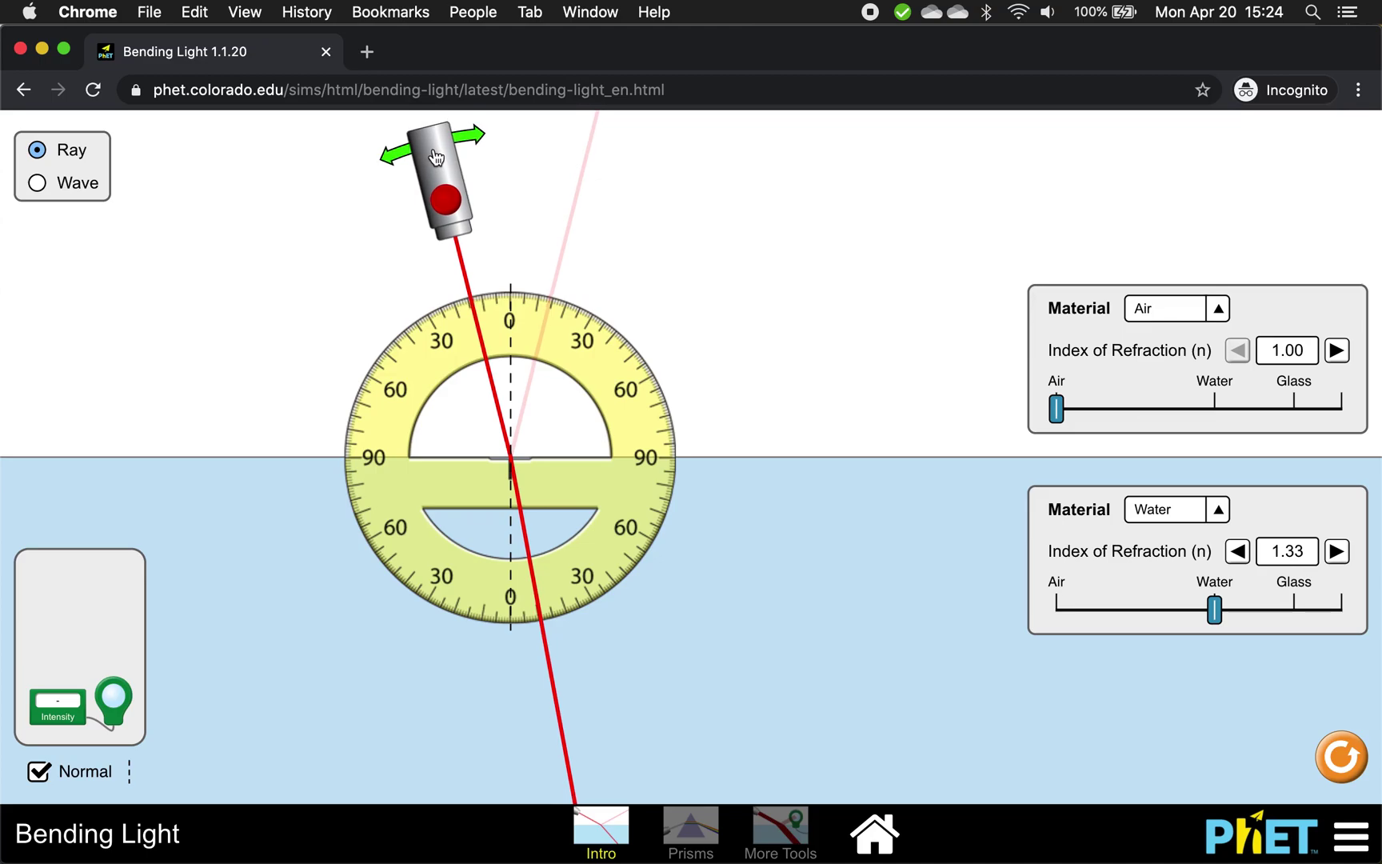
{"action": "left_click_drag", "start_coordinate": [436, 156], "coordinate": [433, 158]}
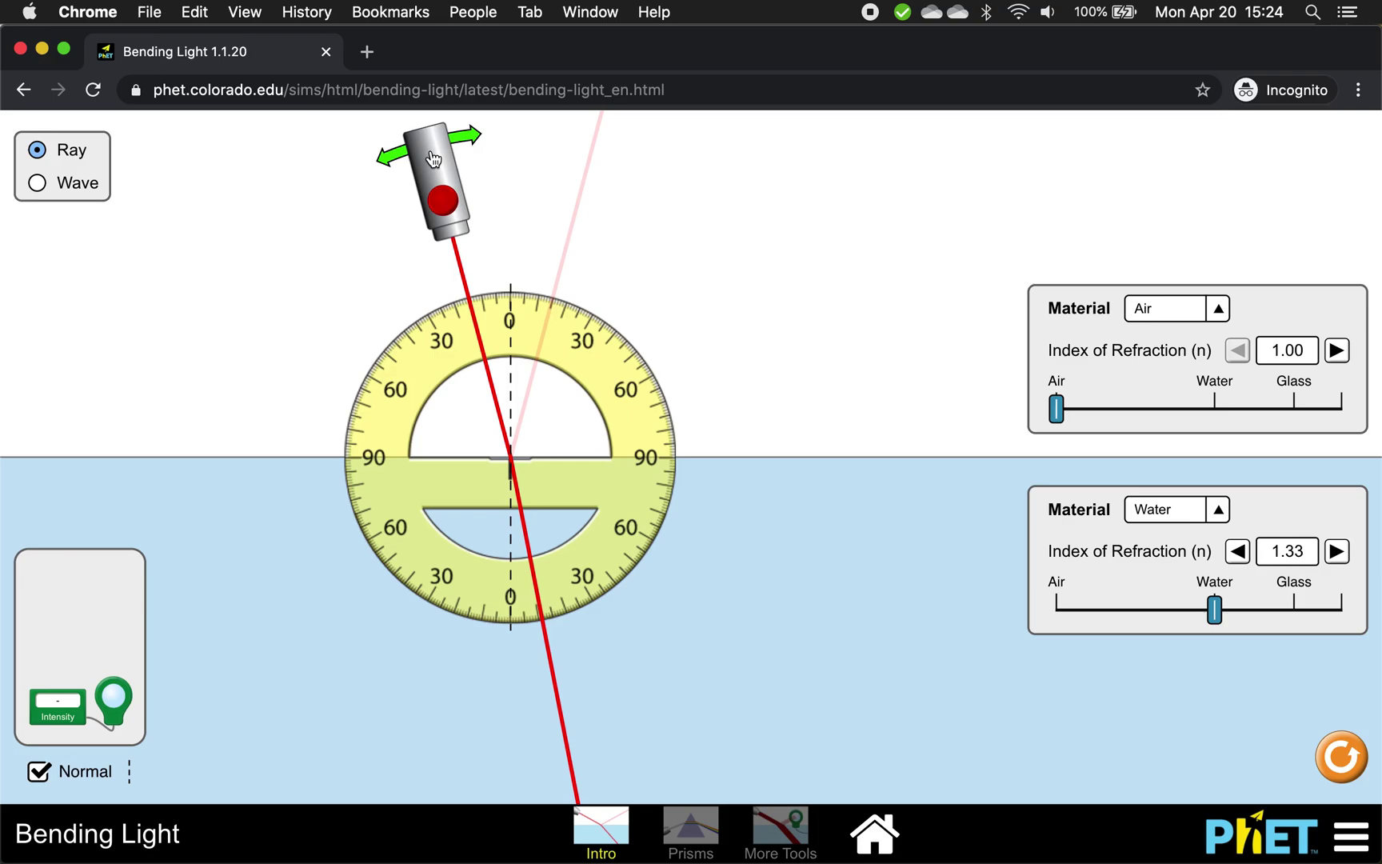
{"action": "left_click_drag", "start_coordinate": [433, 158], "coordinate": [227, 437]}
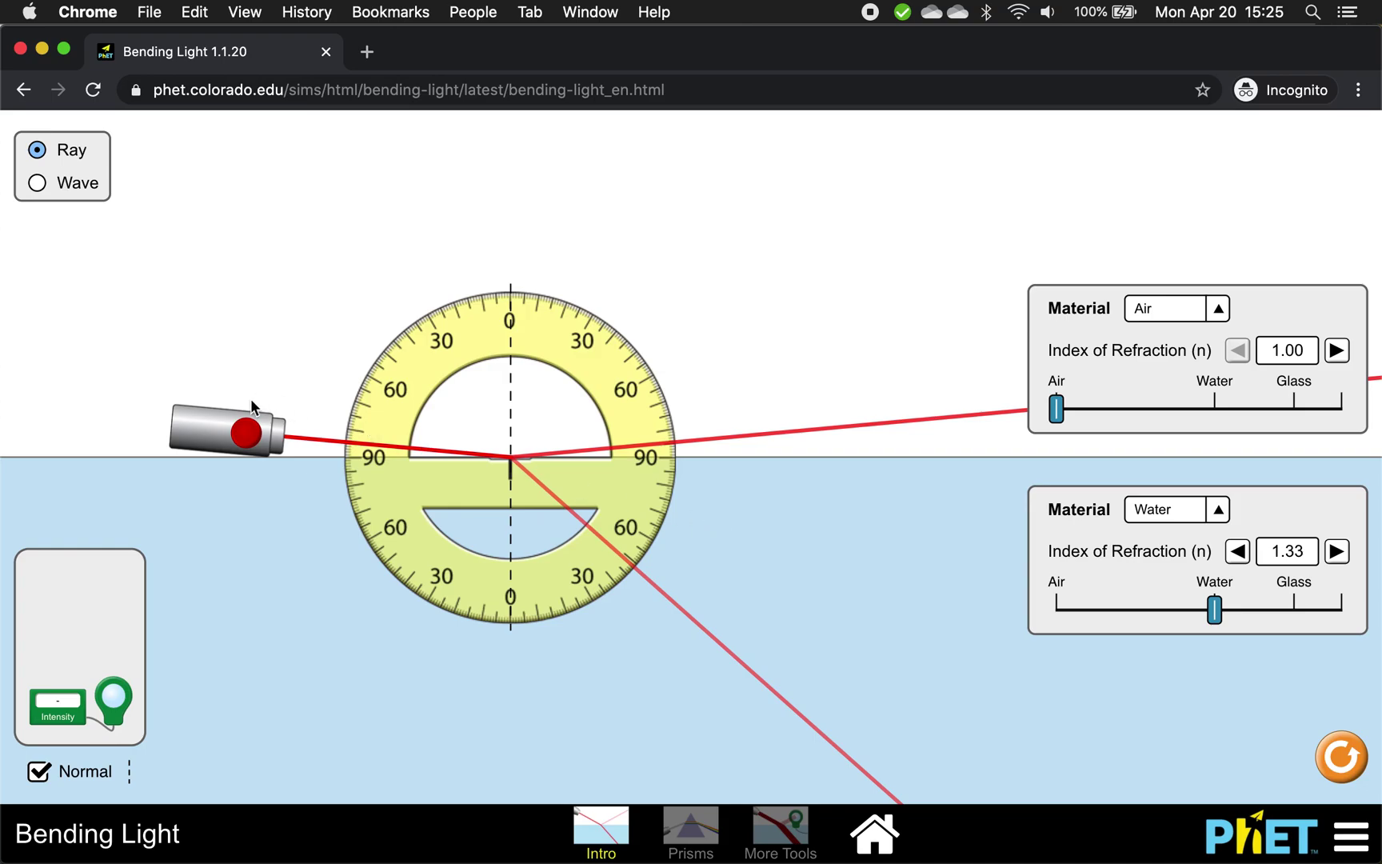
{"action": "left_click_drag", "start_coordinate": [212, 427], "coordinate": [471, 238]}
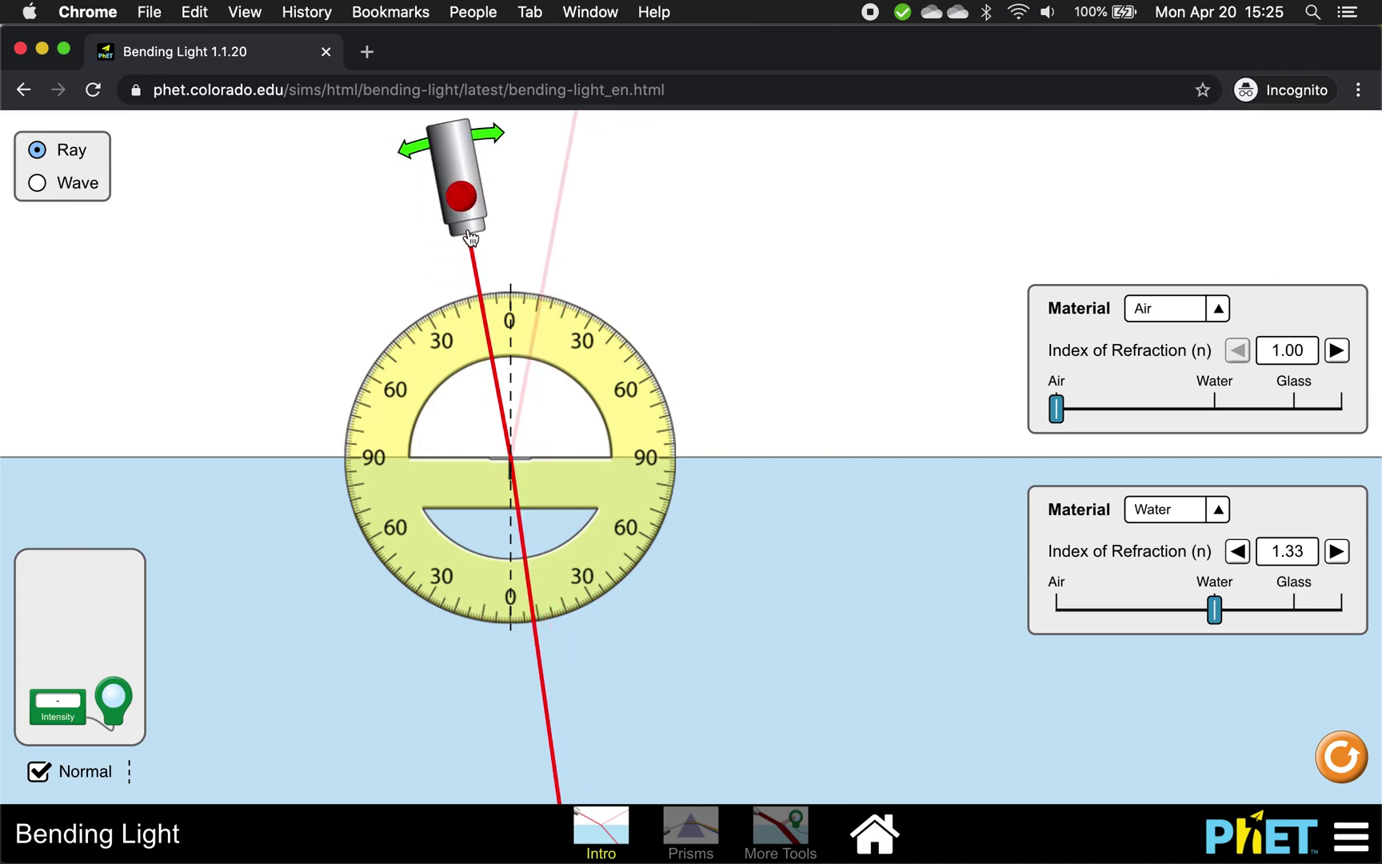